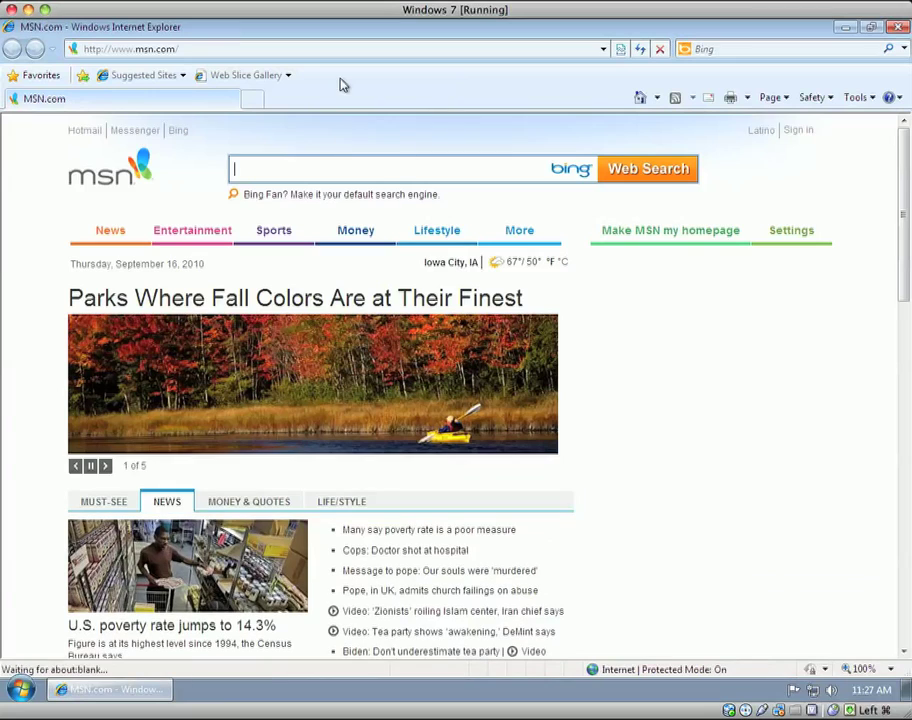
click(349, 52)
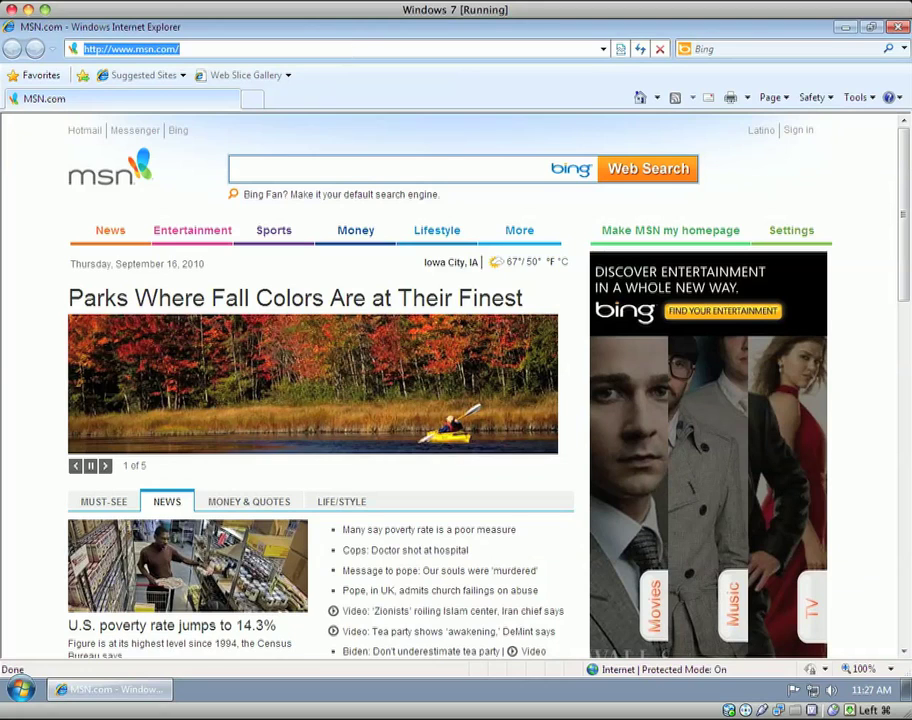
text(www.java.com)
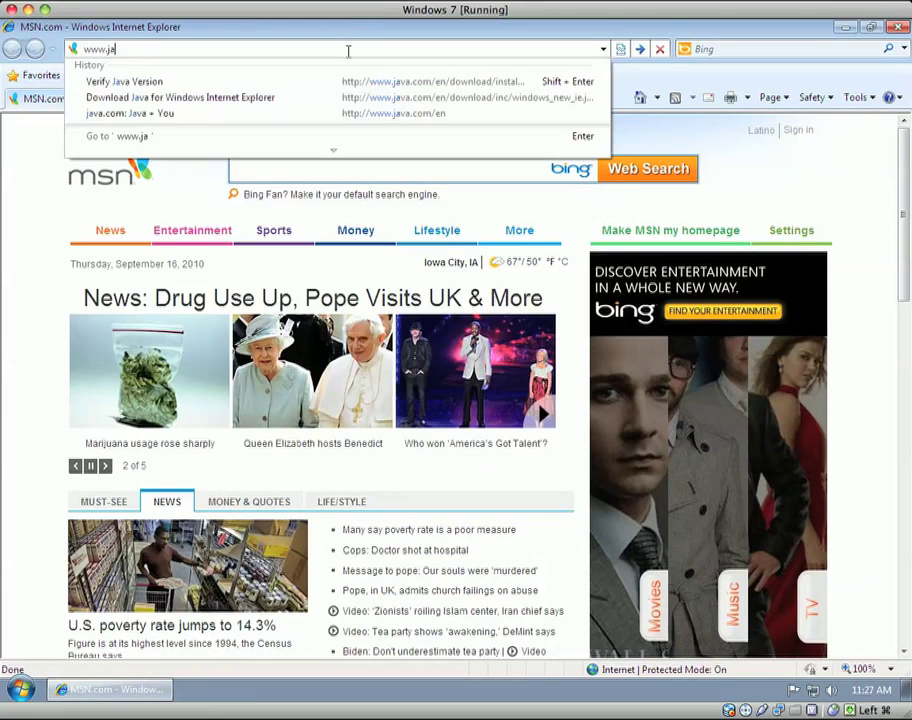
key(Return)
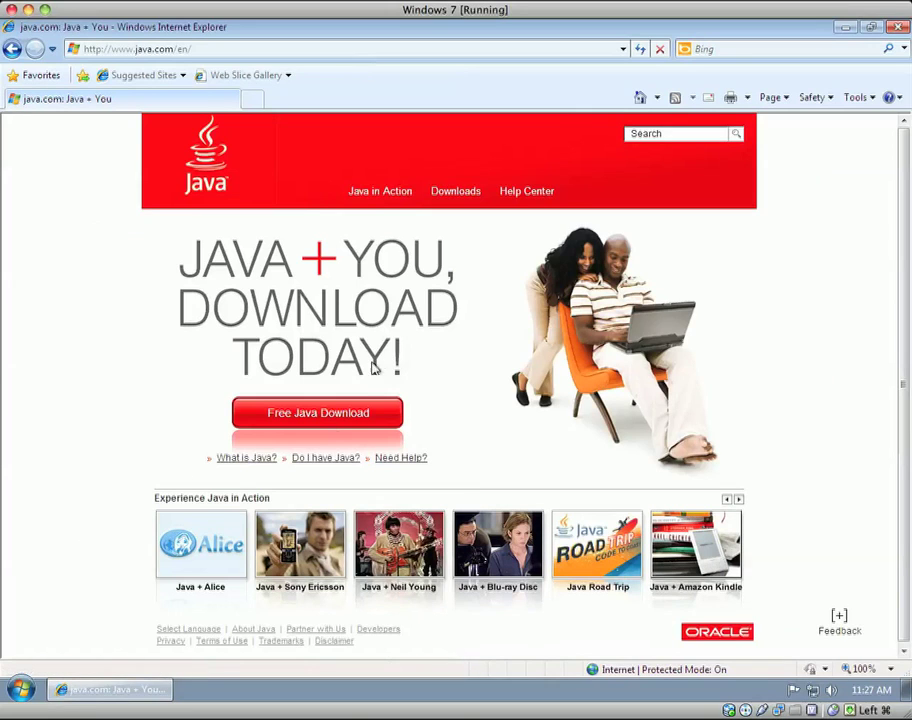
click(318, 416)
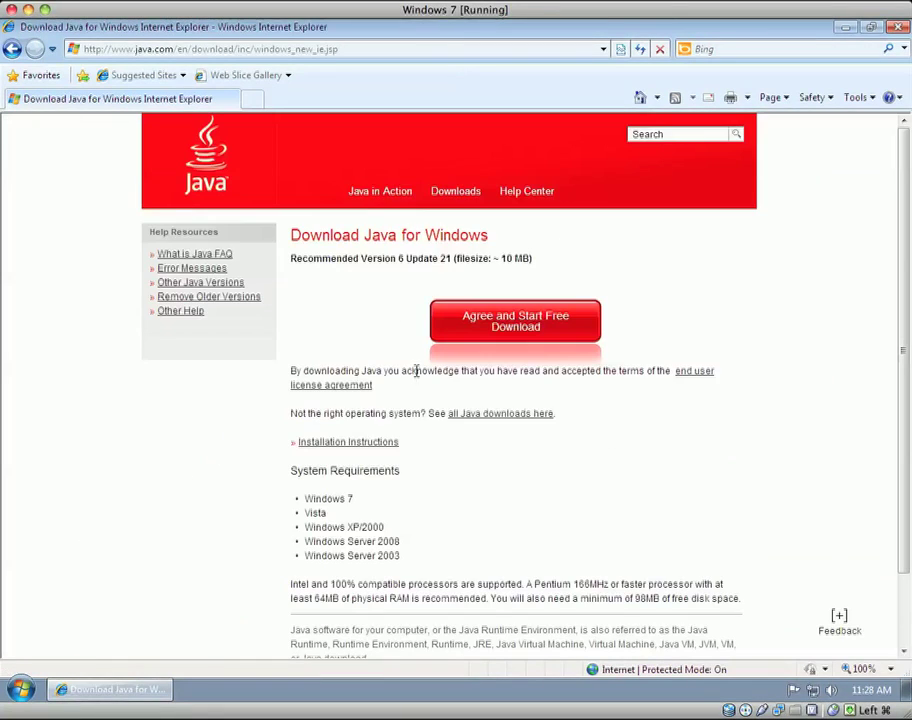
click(503, 333)
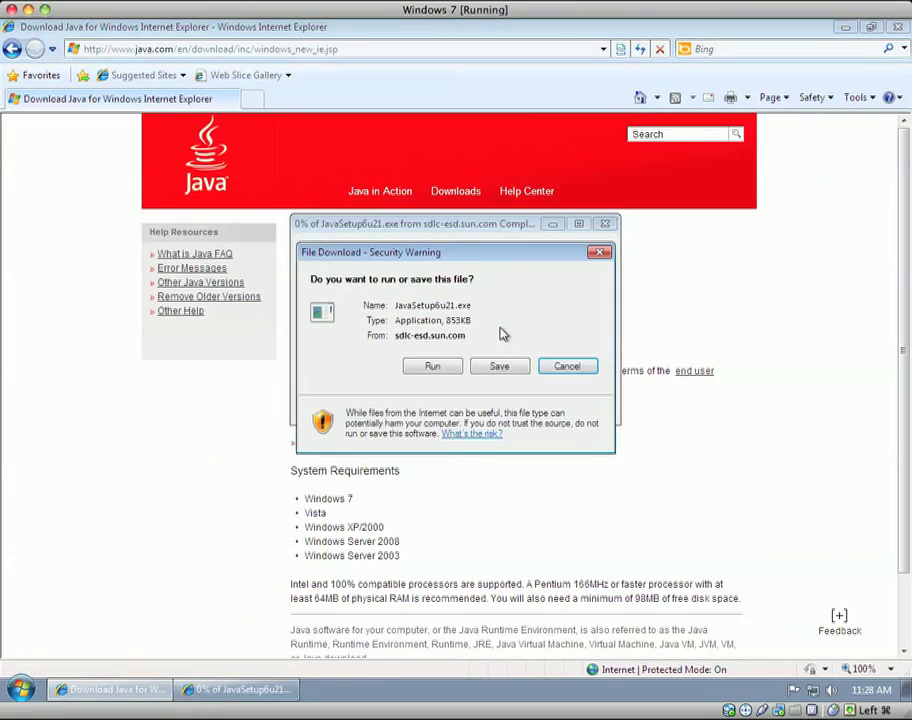
Run the downloaded Java installer, allow it to make changes, and install Java without the Bing Toolbar.
click(428, 368)
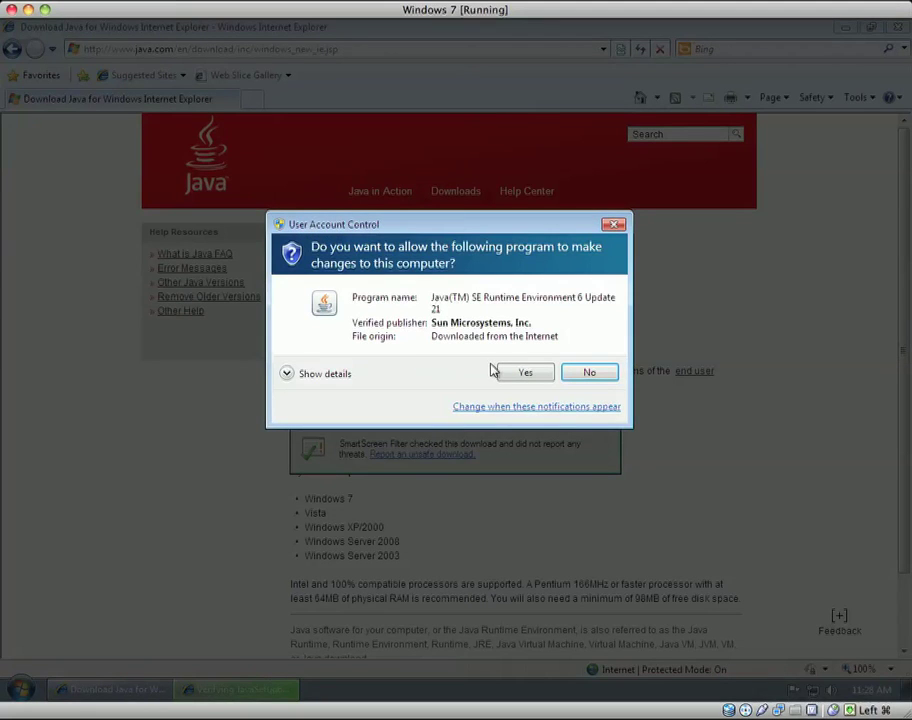
click(524, 372)
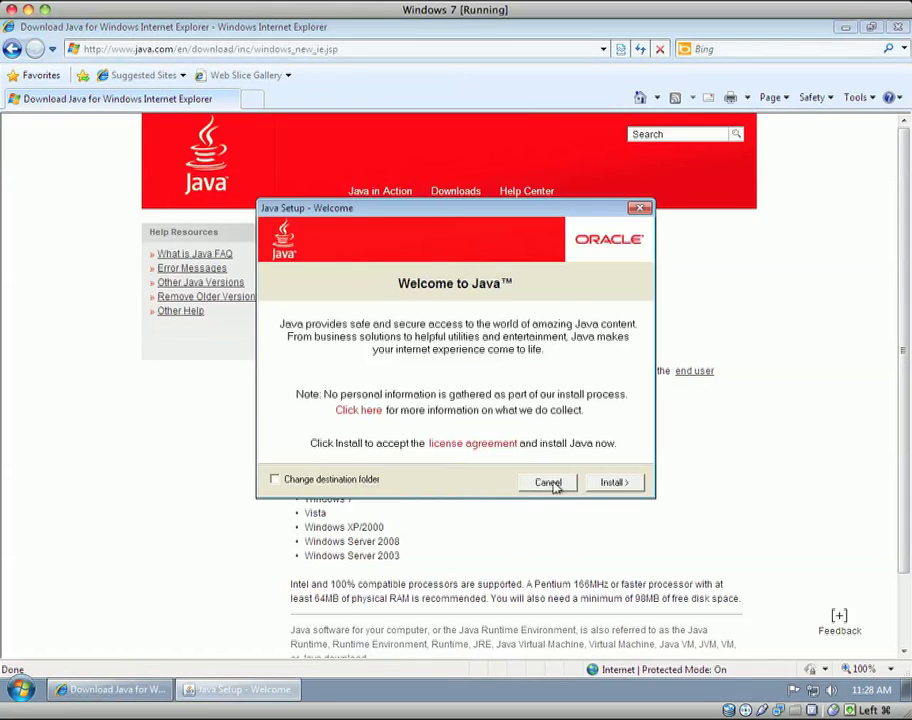
click(611, 484)
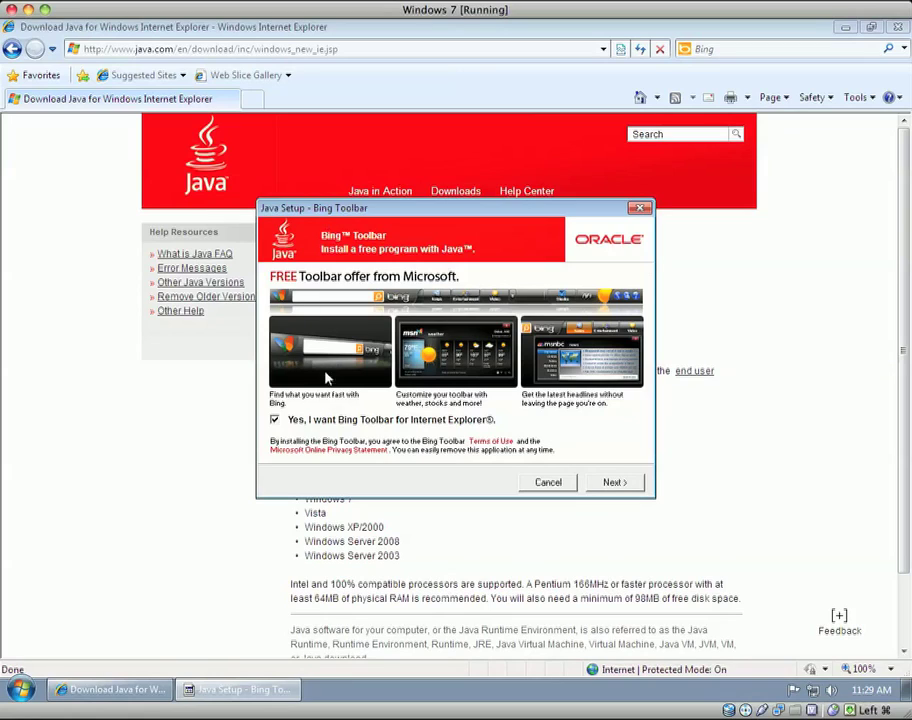
click(275, 421)
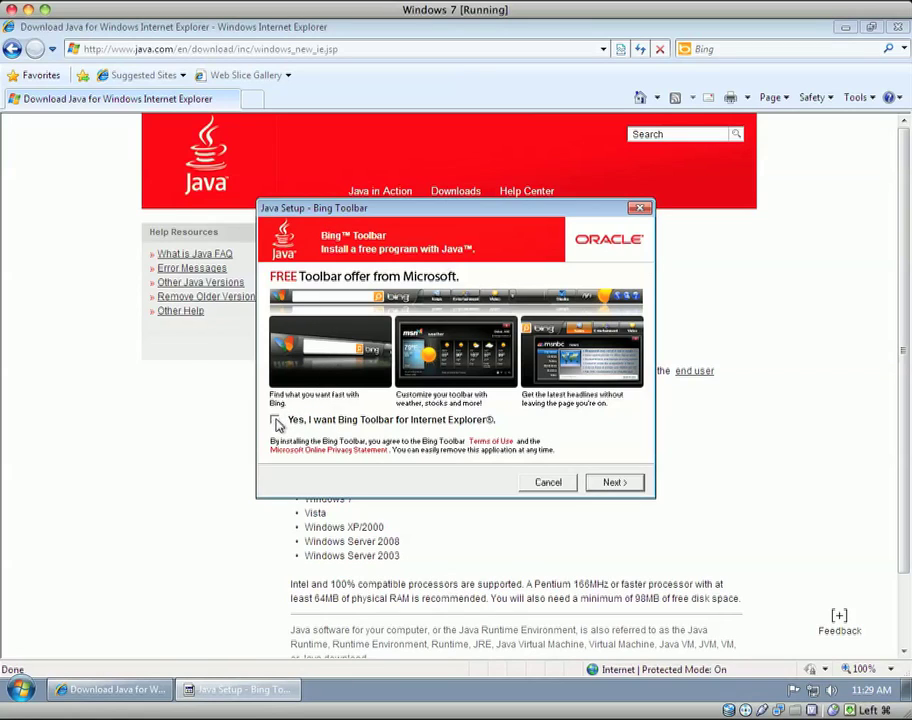
click(632, 482)
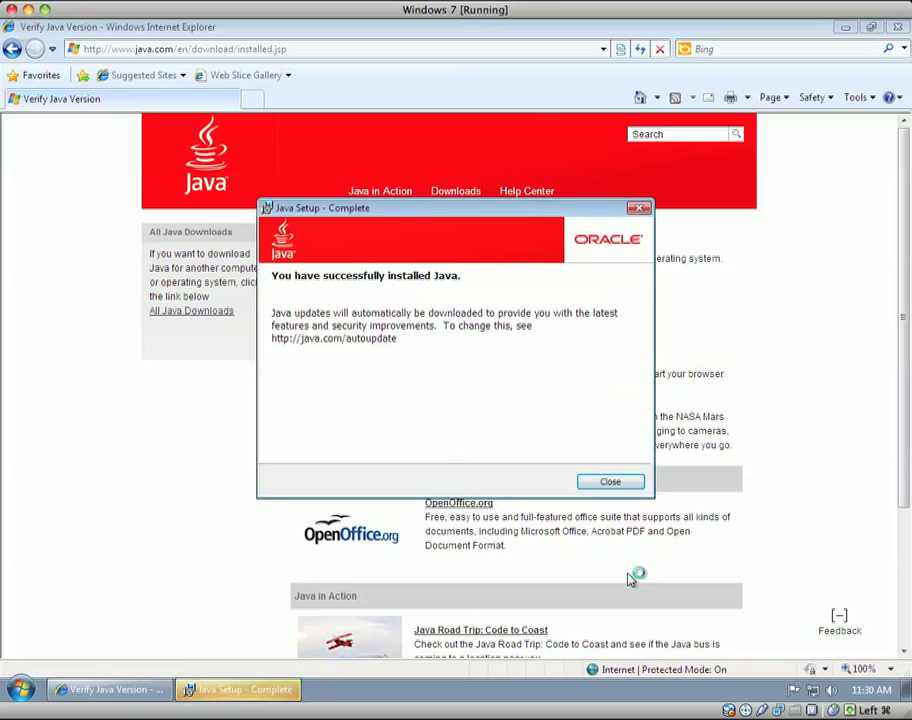
click(609, 485)
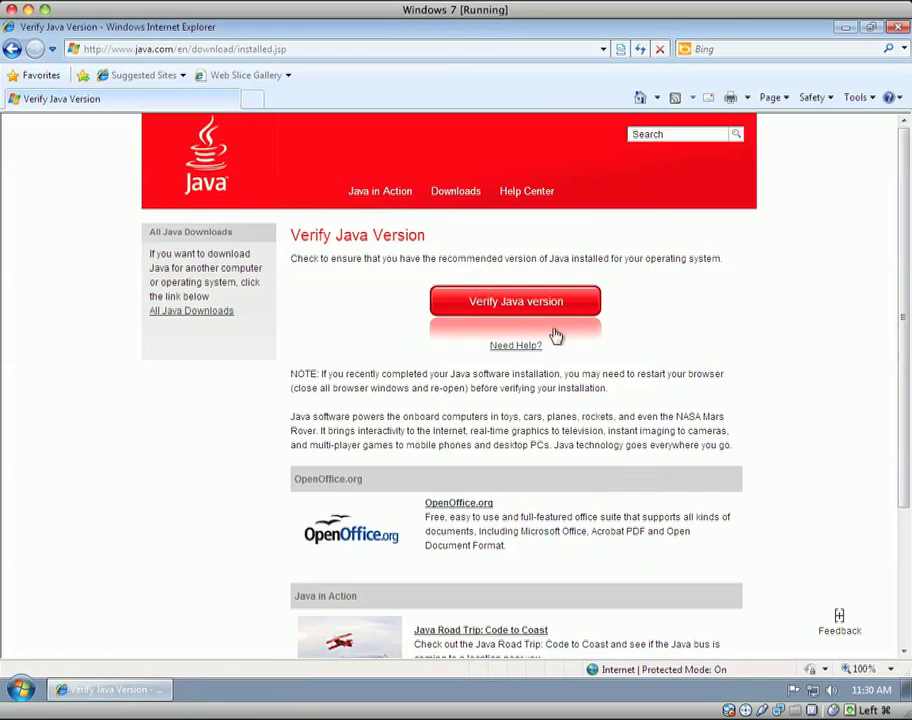
click(98, 55)
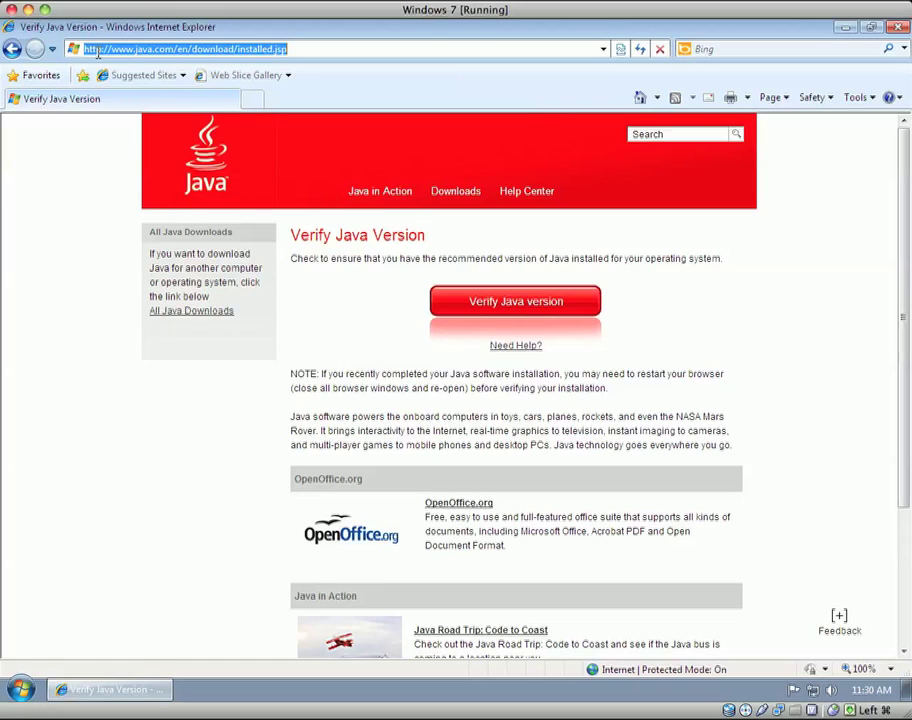
text(www)
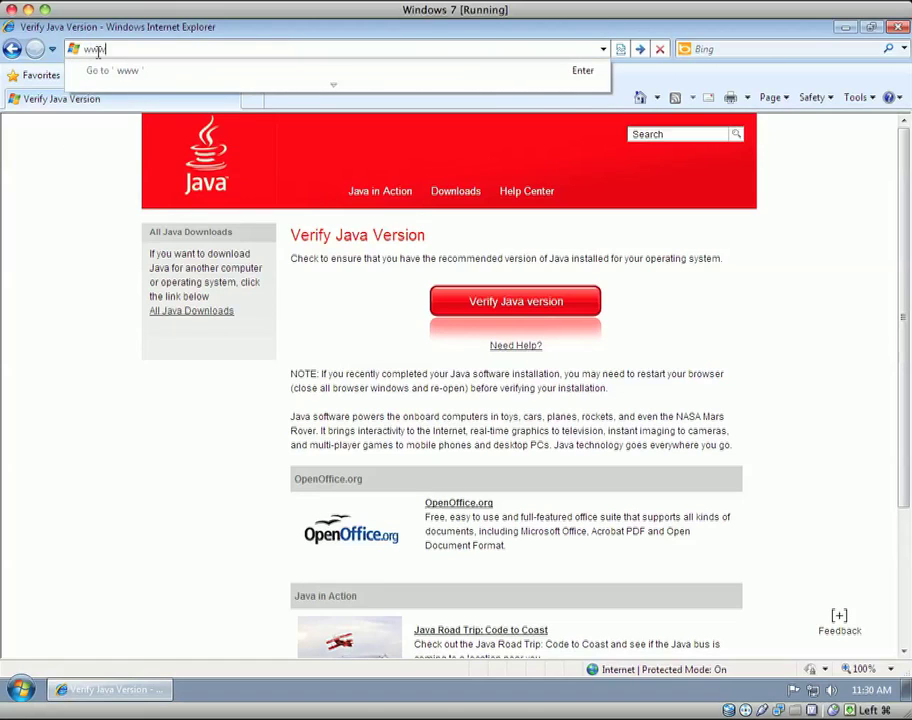
text(.quicktime.c)
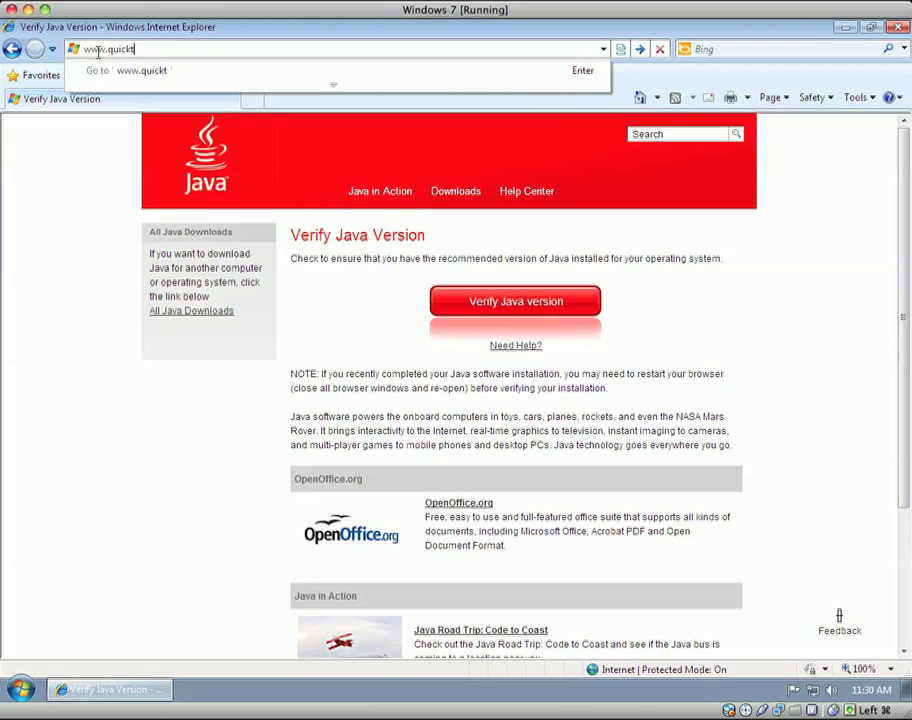
text(om)
key(Return)
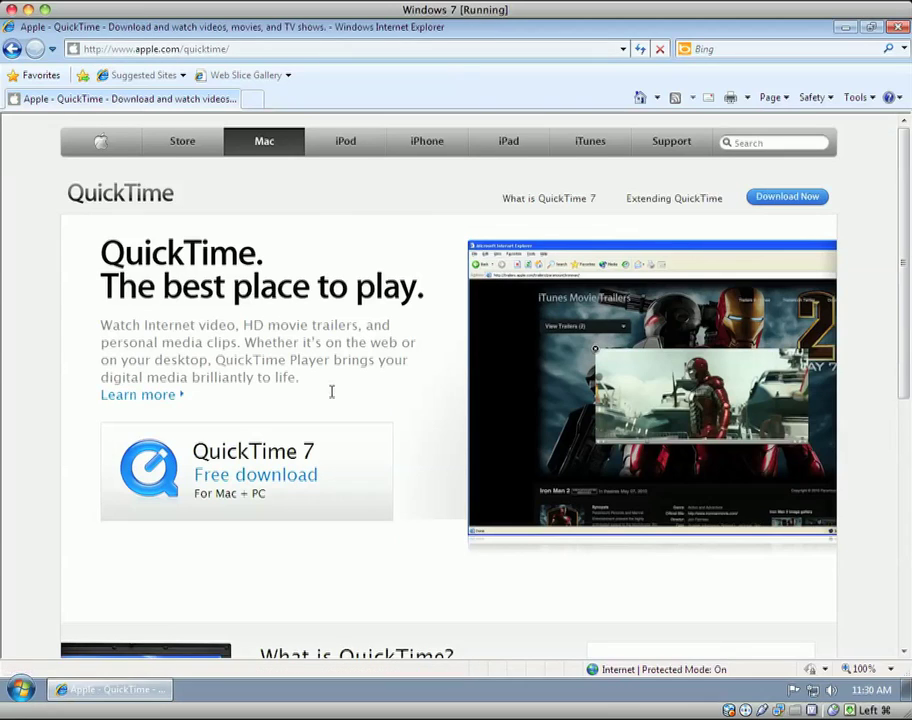
Download QuickTime 7.6.8 for Windows with the Apple news updates option turned off, and run its installer.
click(220, 457)
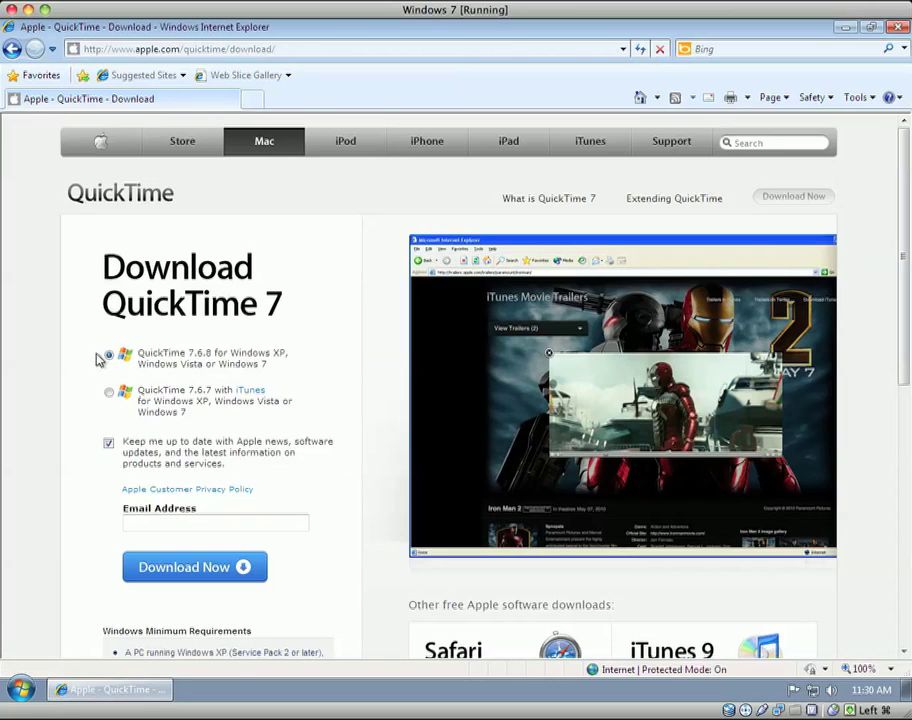
click(109, 443)
click(155, 573)
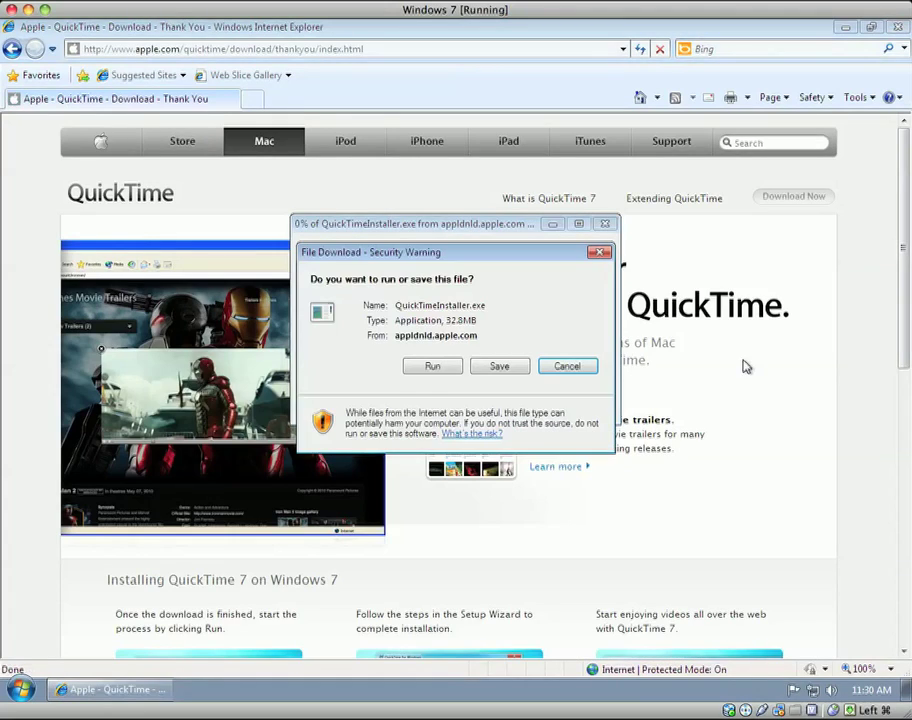
click(419, 372)
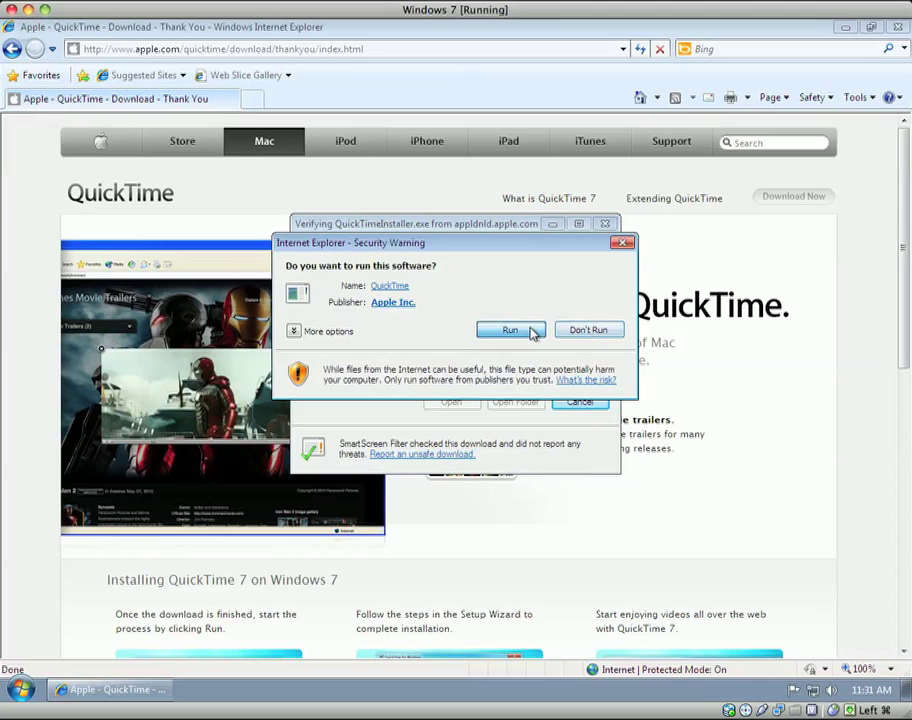
click(512, 330)
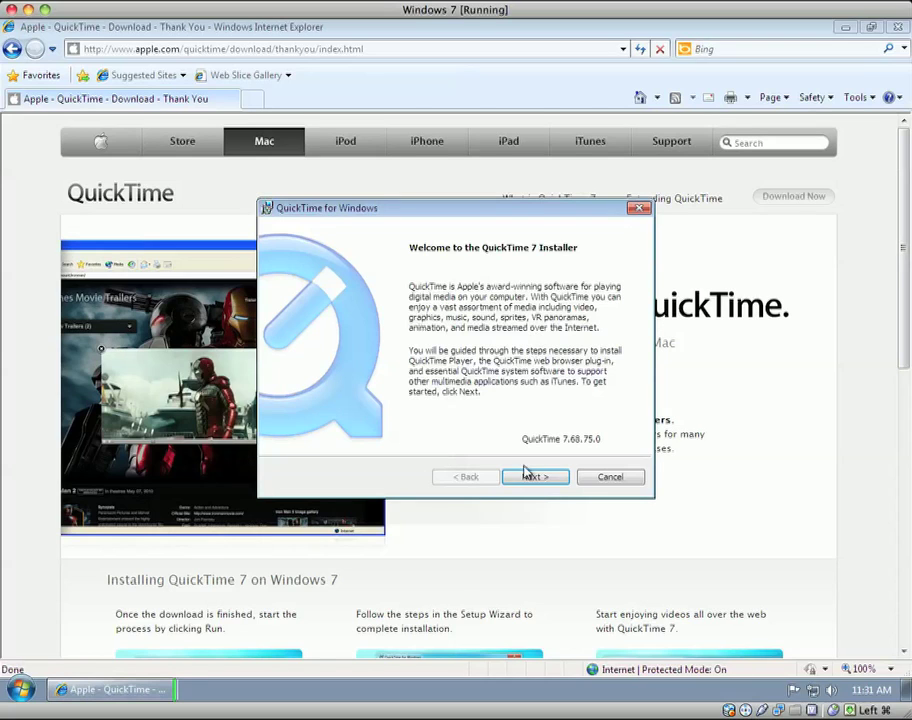
Accept the QuickTime license, install it to the default folder with the default options, and decline the Pro upgrade.
click(533, 478)
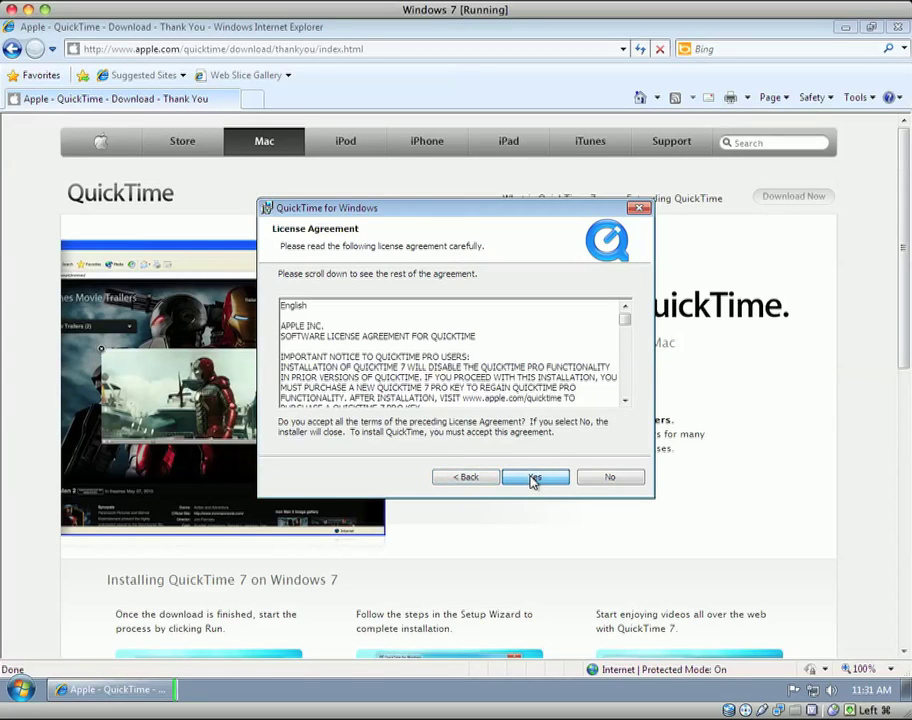
click(533, 478)
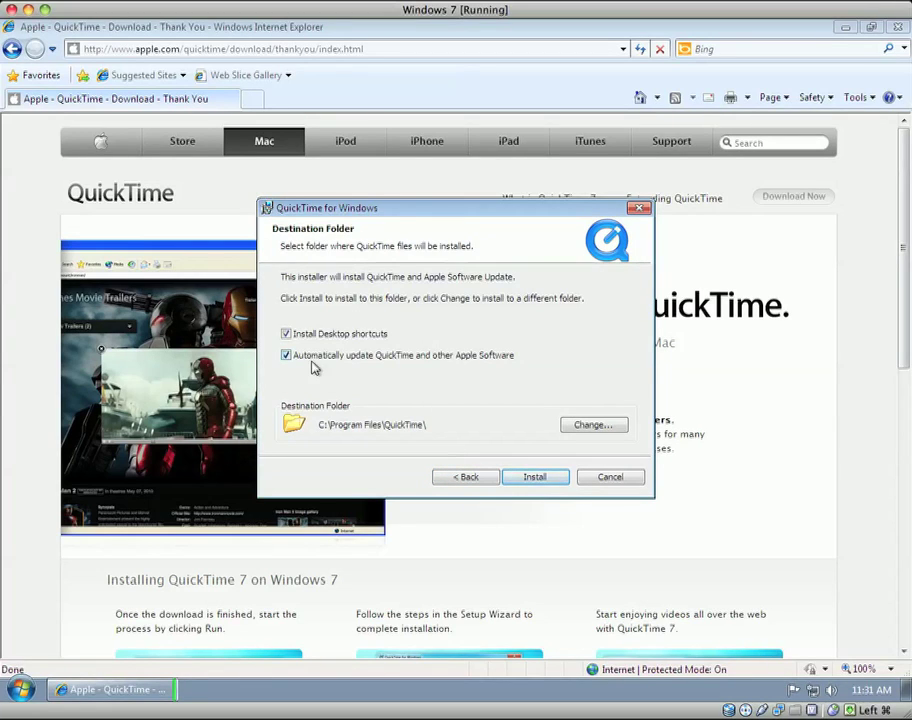
click(524, 480)
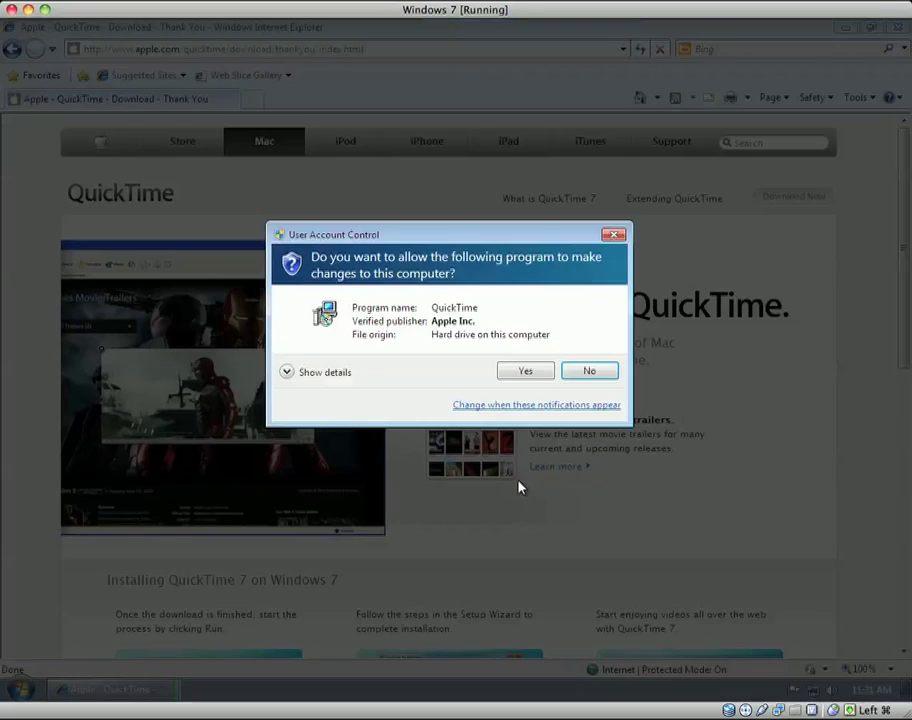
click(544, 370)
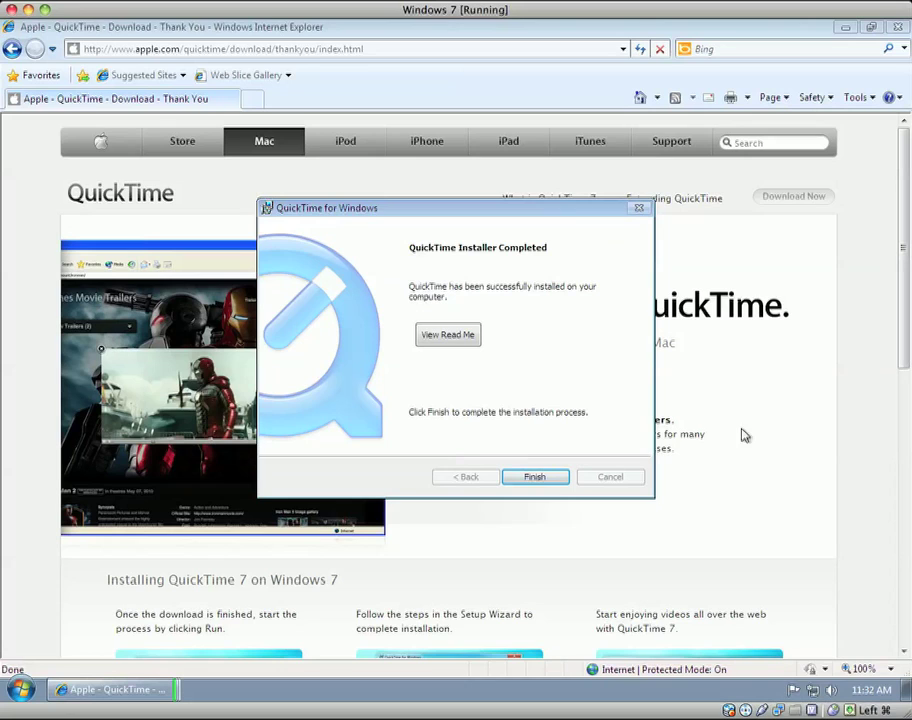
click(566, 486)
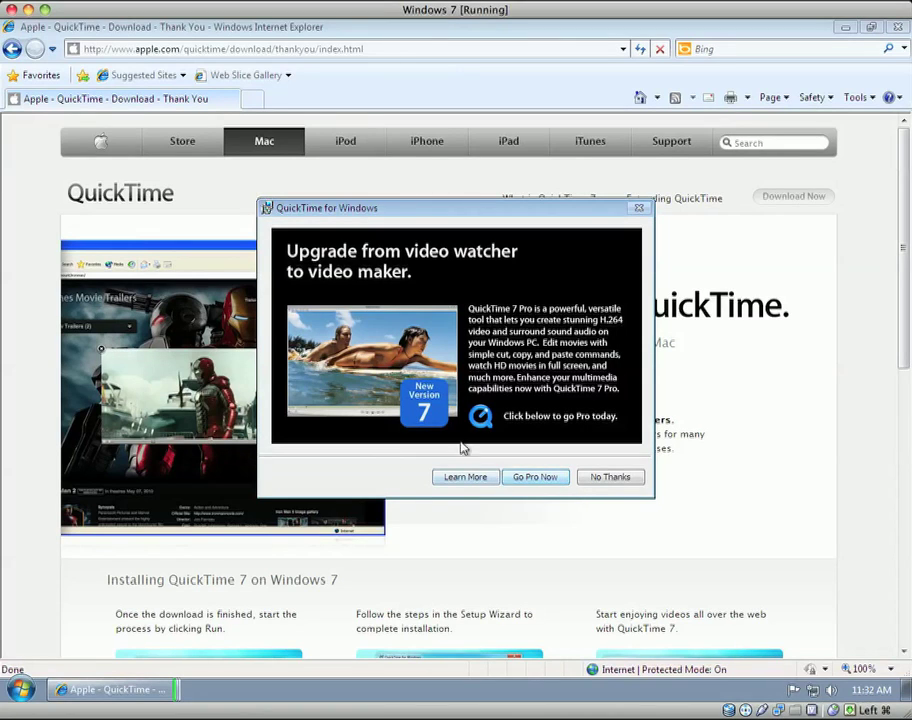
click(612, 477)
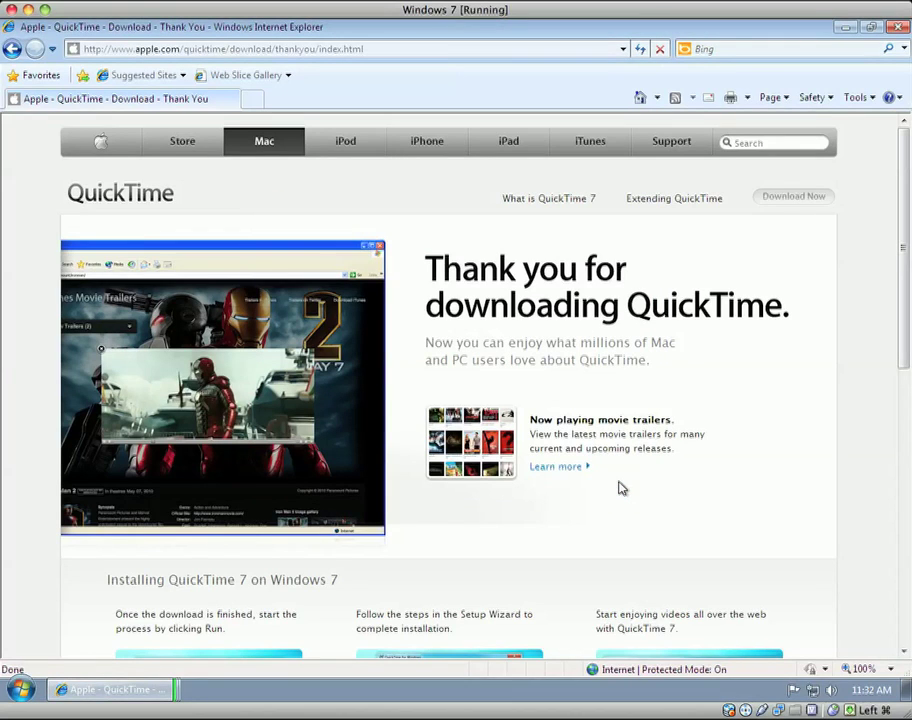
Go to the University of Iowa VPN site at vpn.uiowa.edu.
click(378, 50)
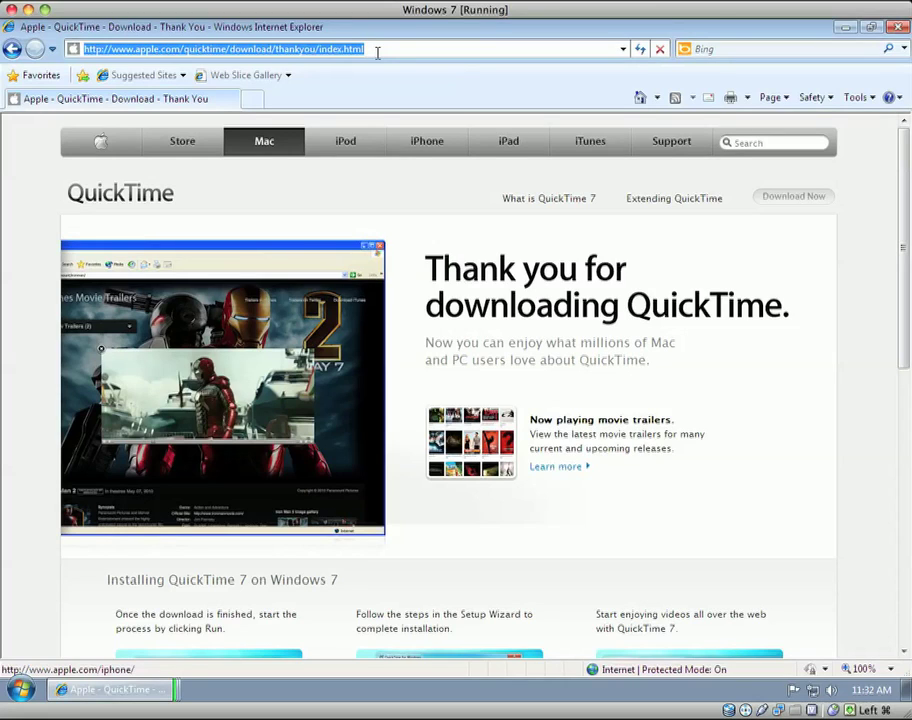
text(vpn.)
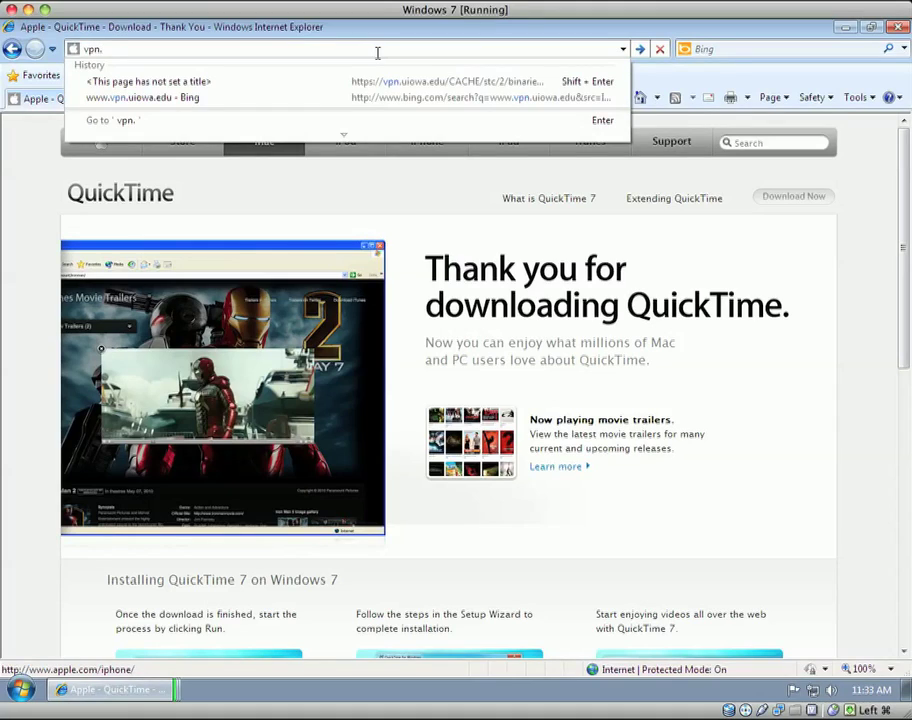
key(BackSpace)
text(n.uiowa.edu/)
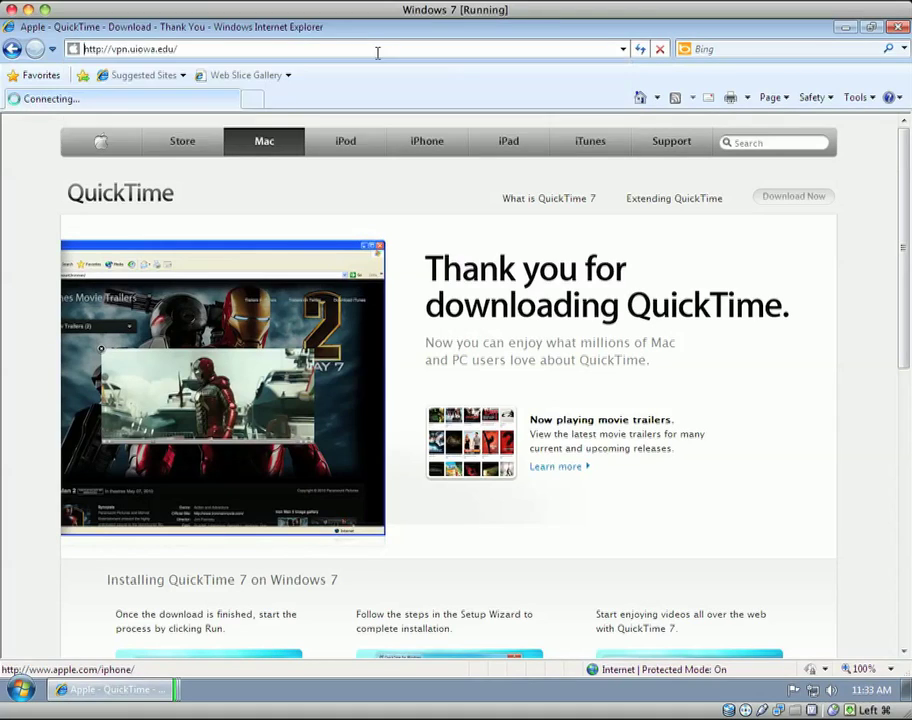
key(Return)
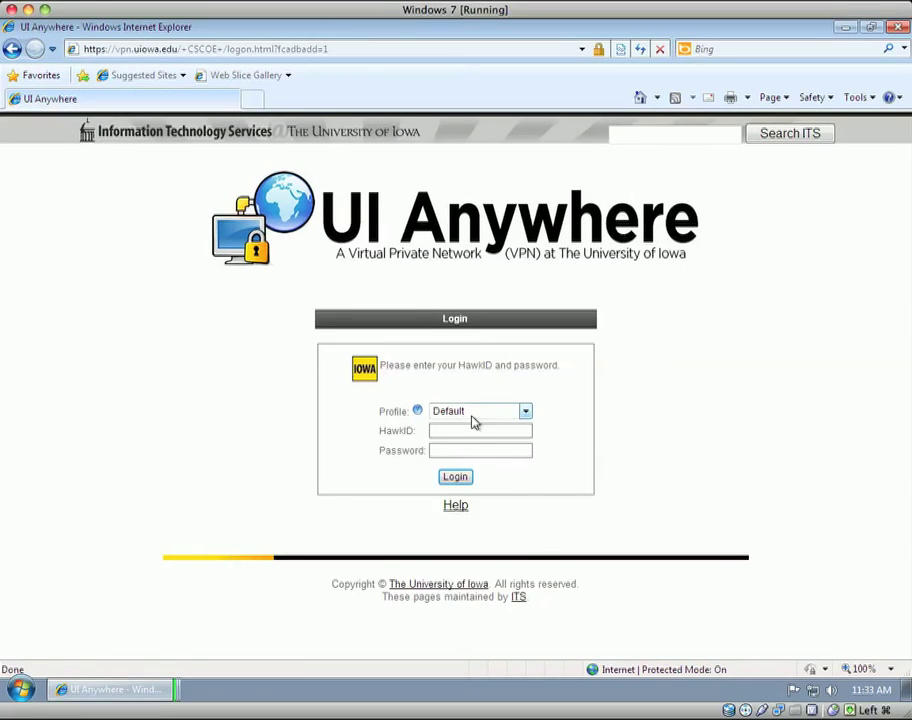
Log in to UI Anywhere with the PublicAddress profile, entering the HawkID and the account password.
click(472, 414)
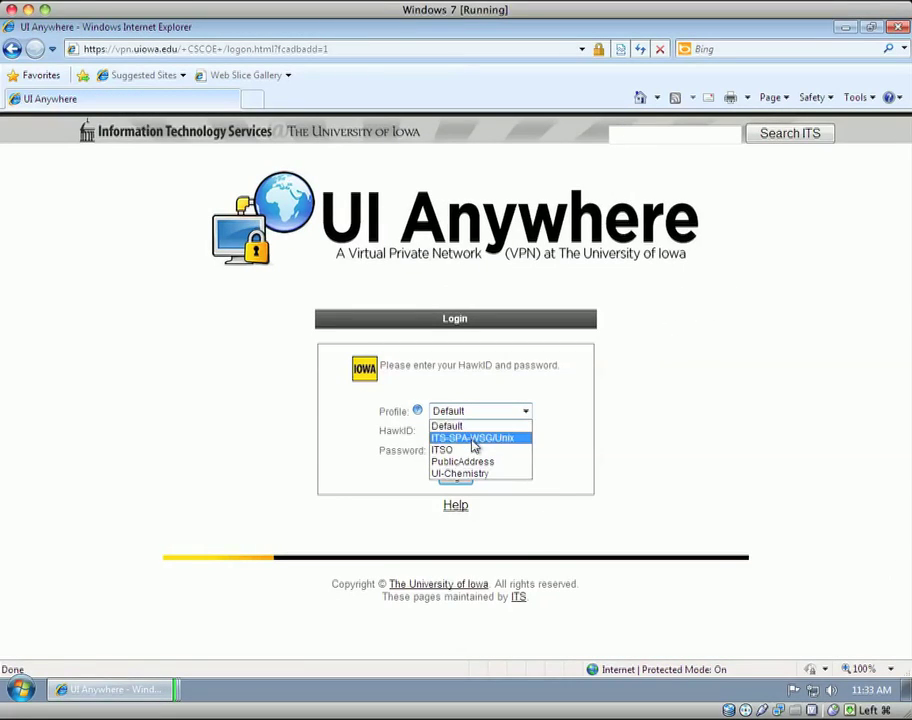
click(344, 425)
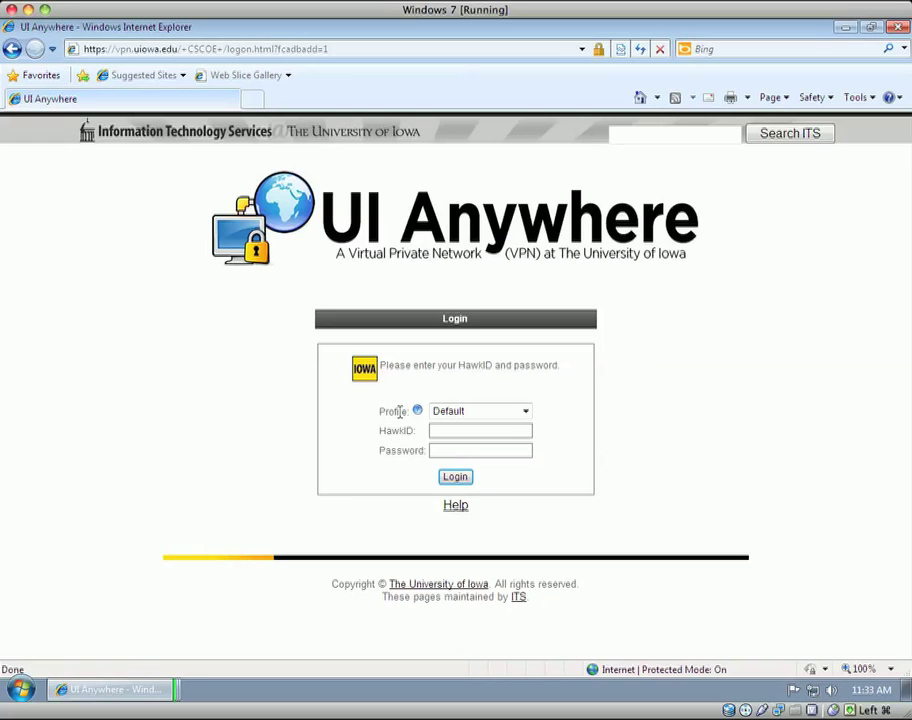
click(525, 411)
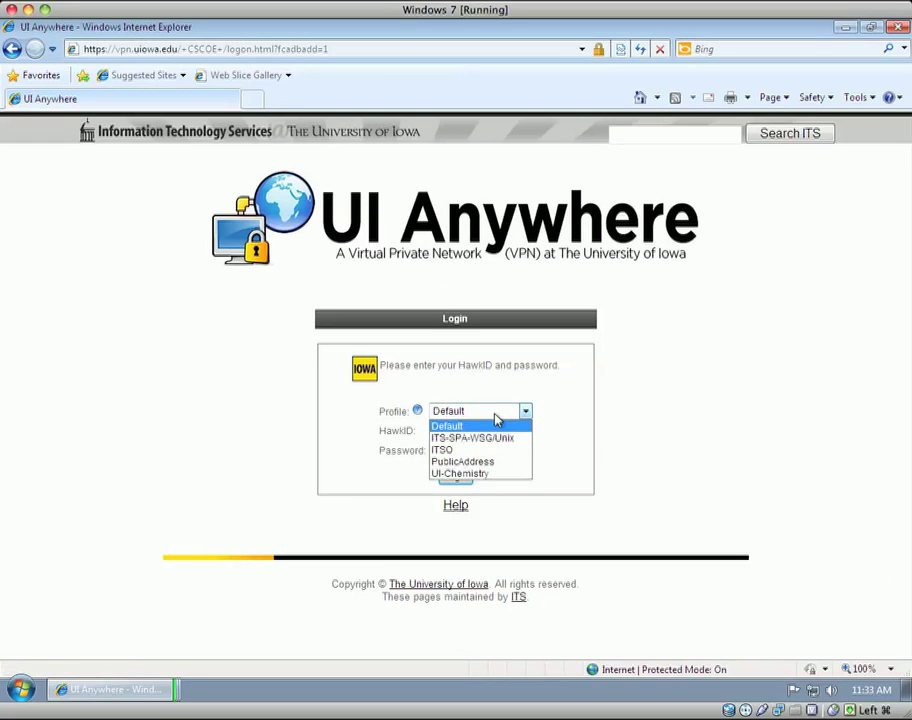
click(489, 465)
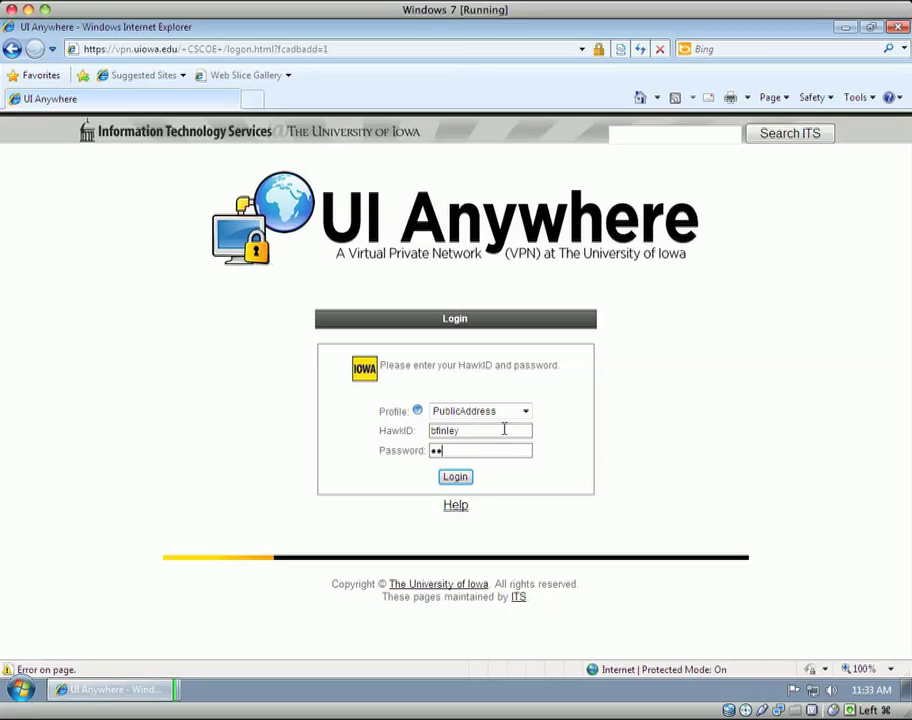
text(•••••)
key(Return)
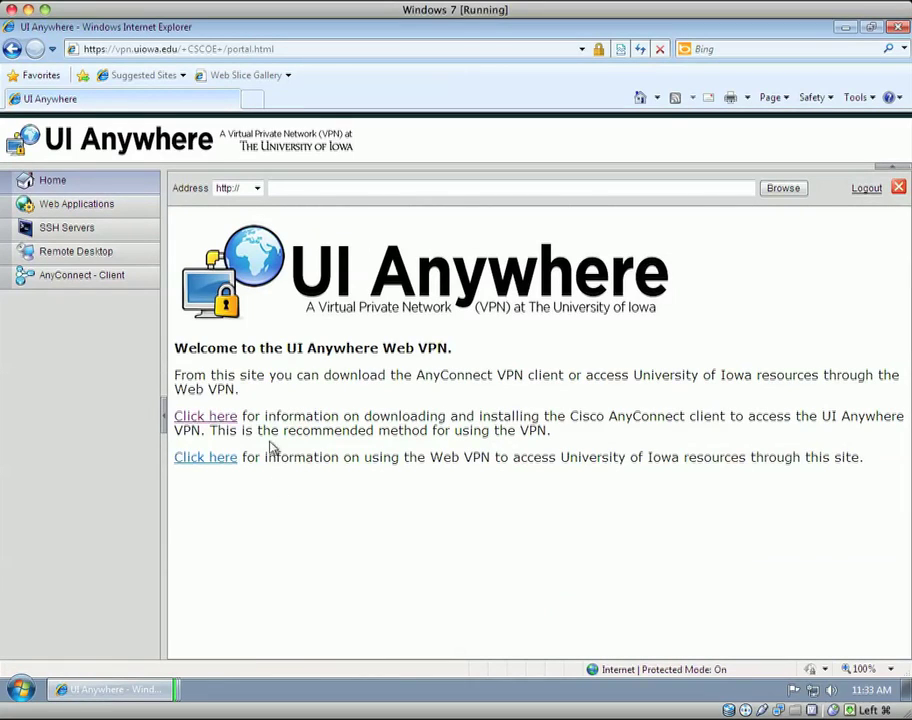
From the portal's AnyConnect client page, download the Windows Vista/64/XP/2000 AnyConnect installer manually and run it.
click(82, 276)
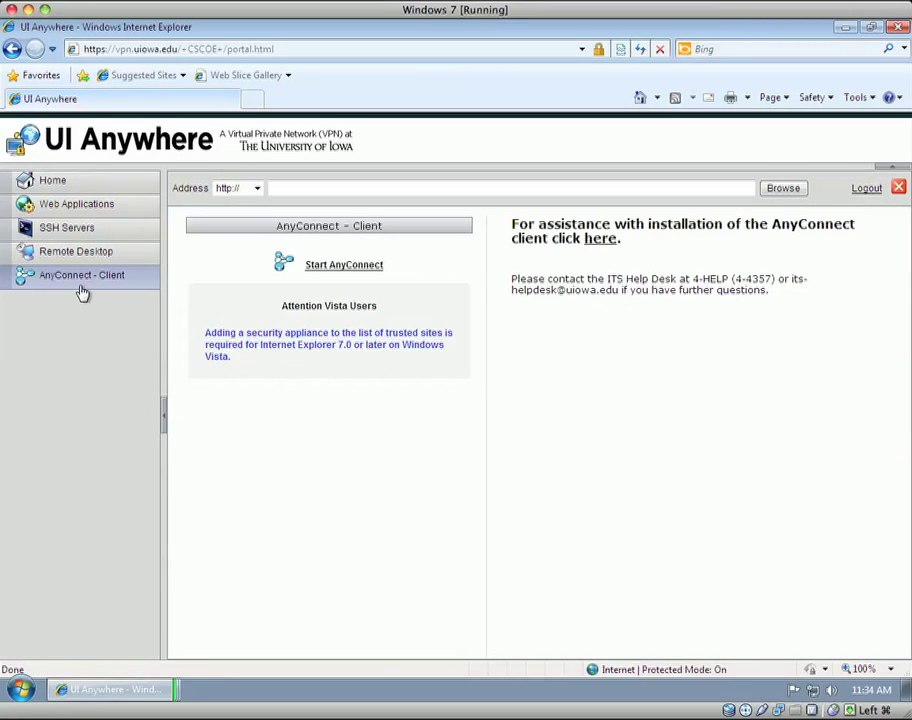
click(362, 268)
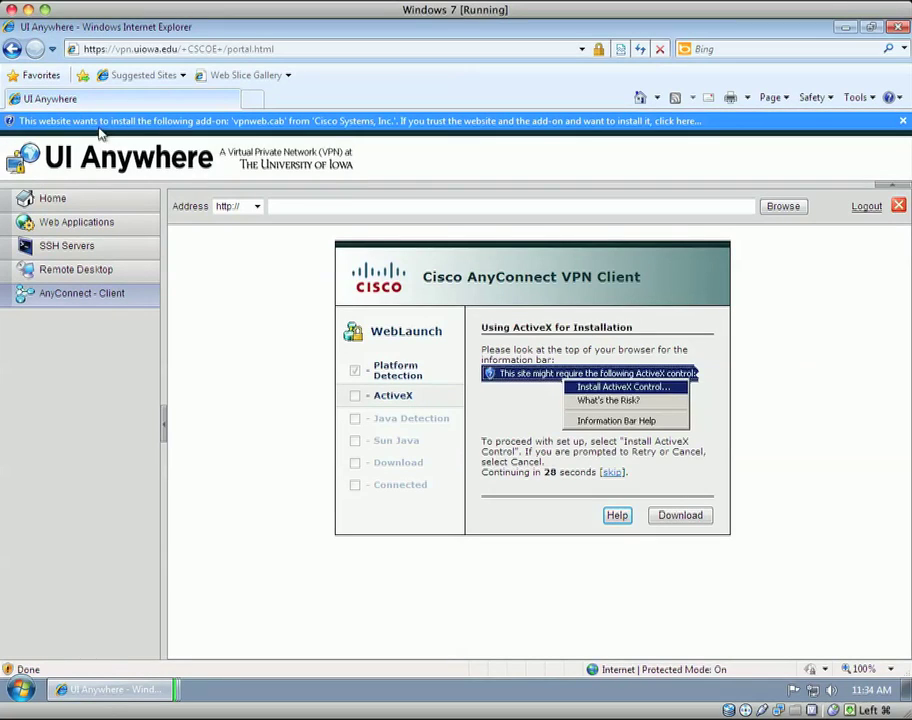
click(675, 516)
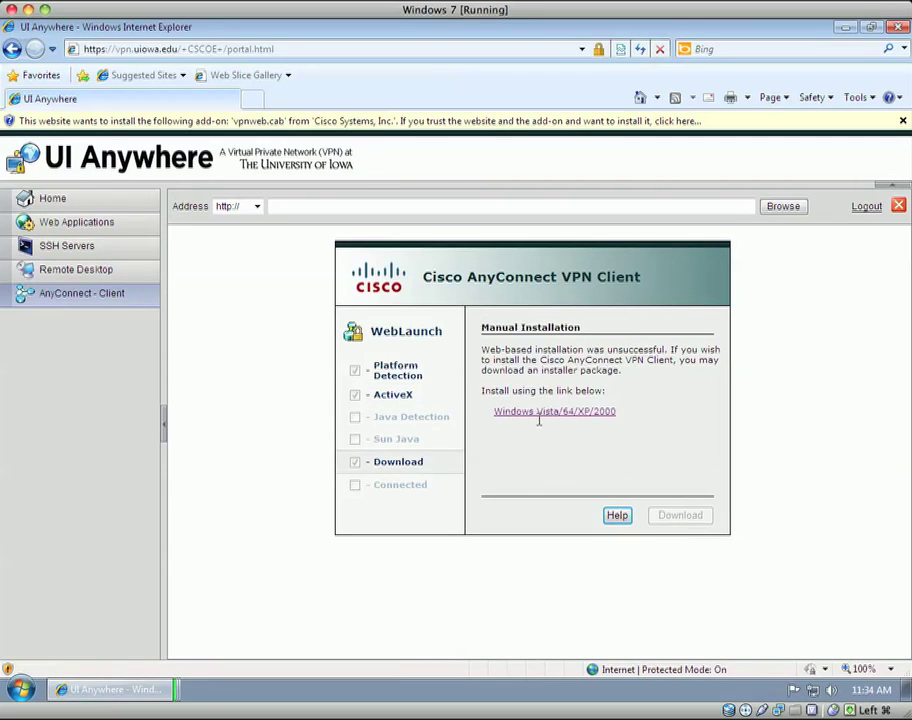
click(572, 420)
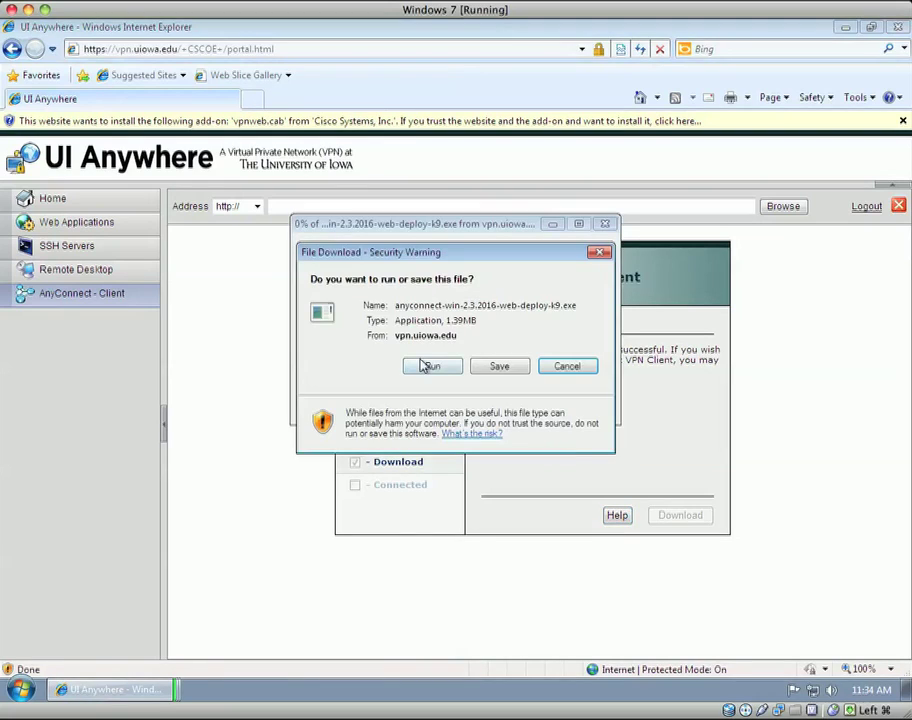
click(421, 368)
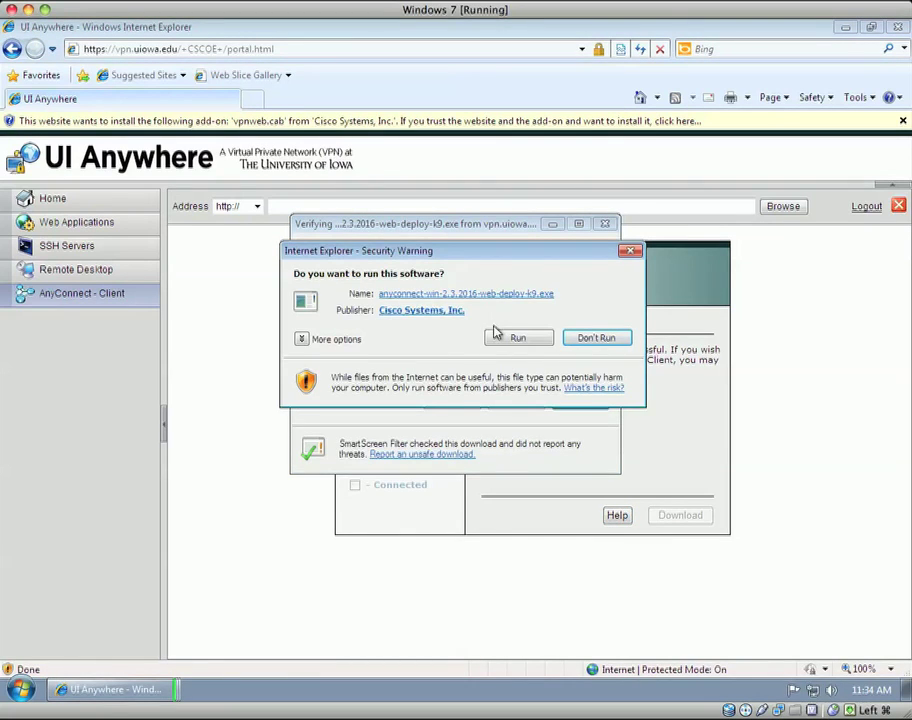
click(507, 340)
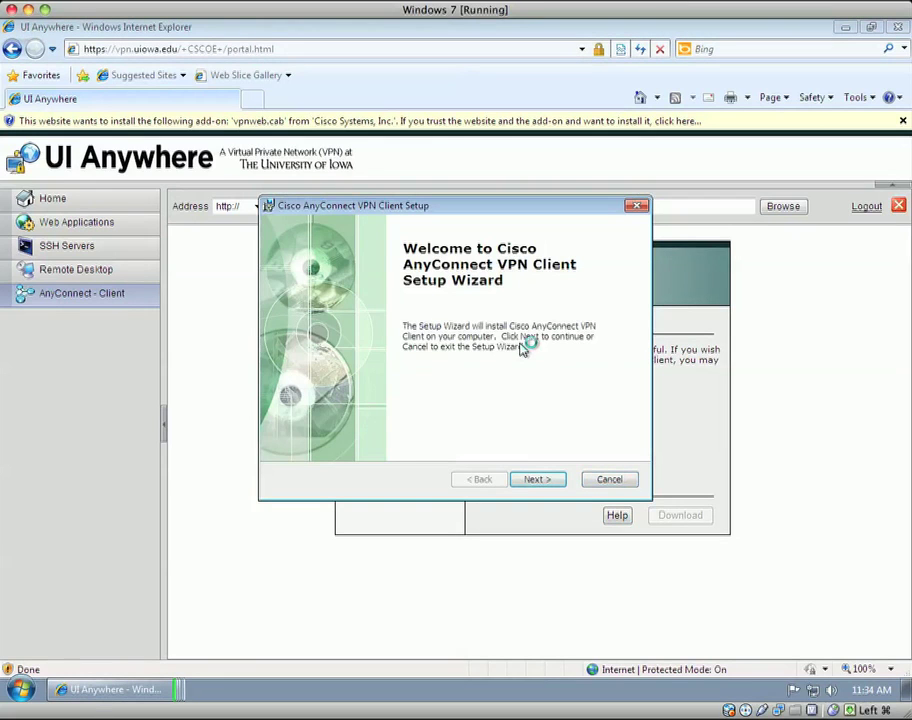
Accept the Cisco AnyConnect license agreement, install the VPN client while allowing it to make changes to the computer, and finish the setup.
click(527, 482)
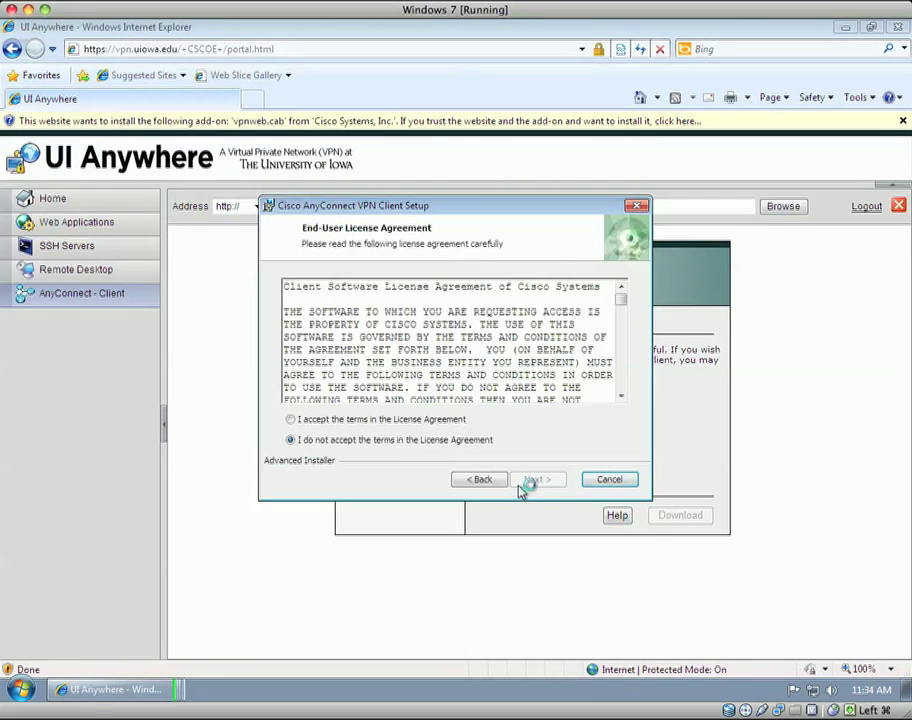
click(293, 419)
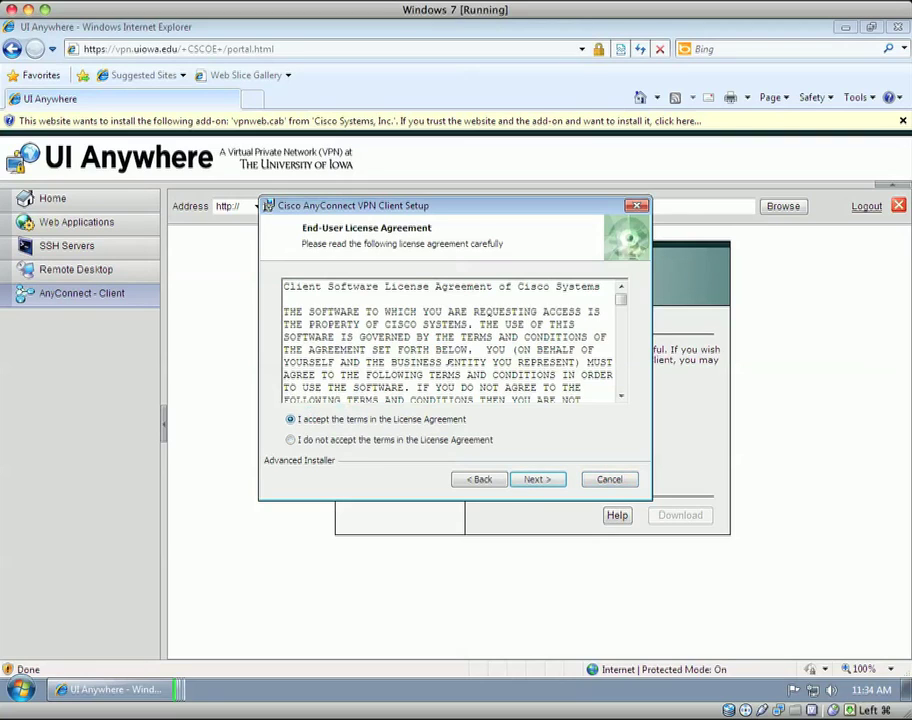
click(519, 486)
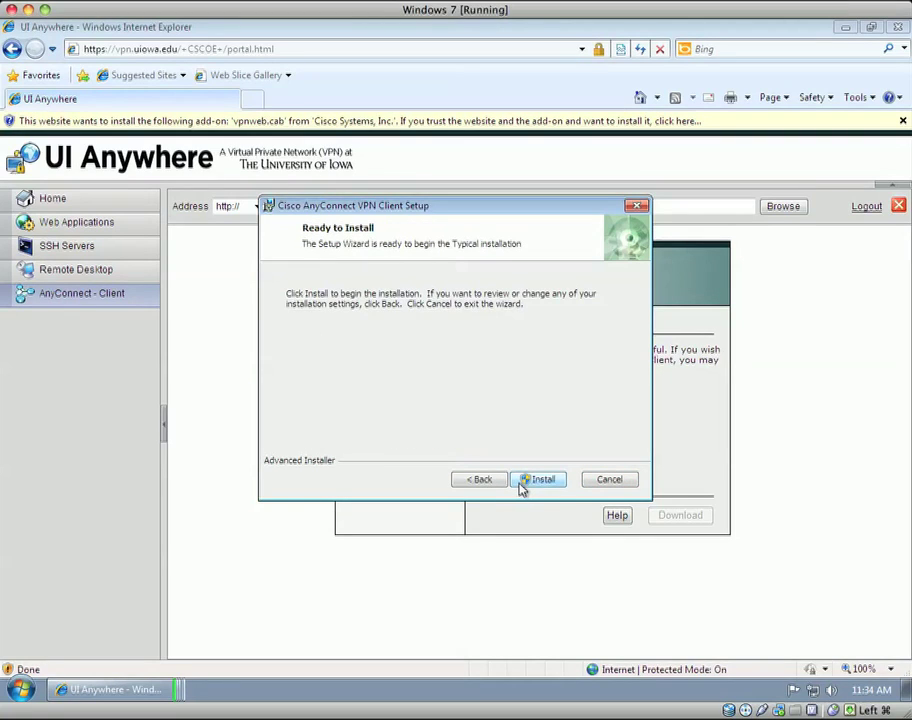
click(539, 480)
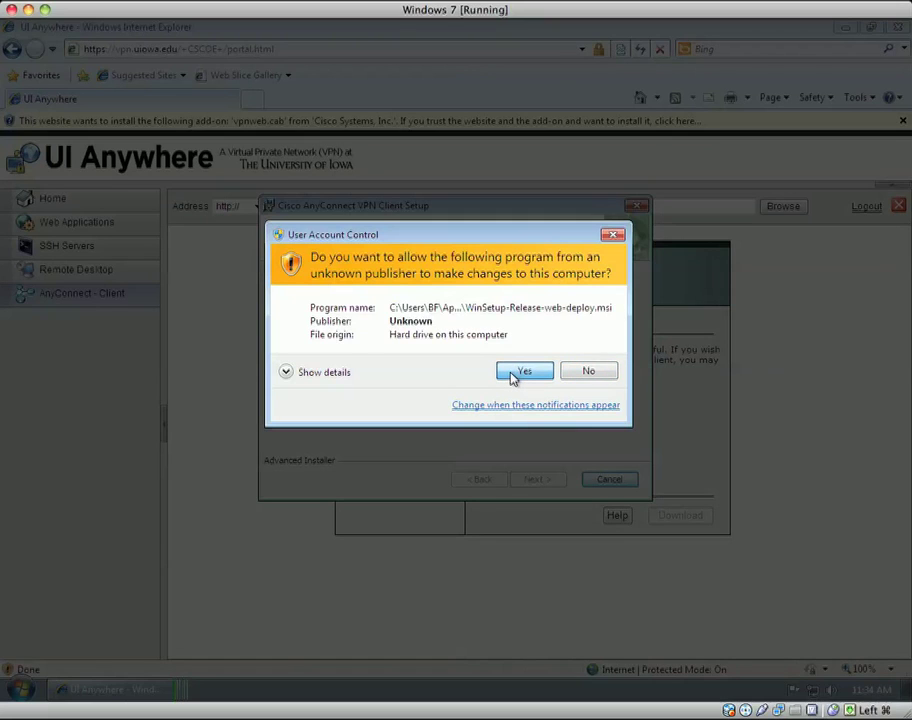
click(520, 372)
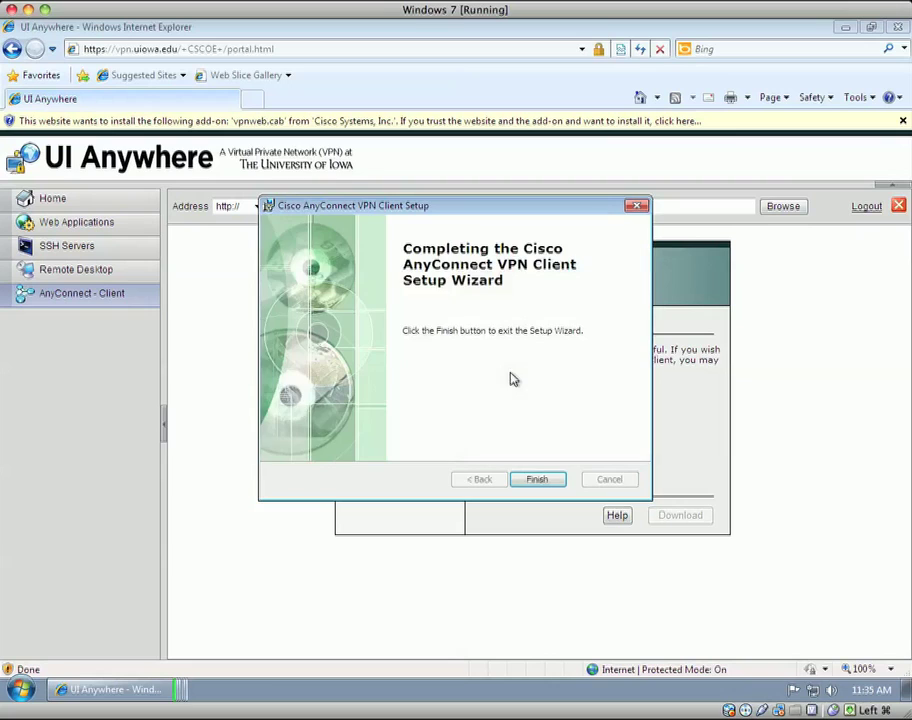
click(537, 480)
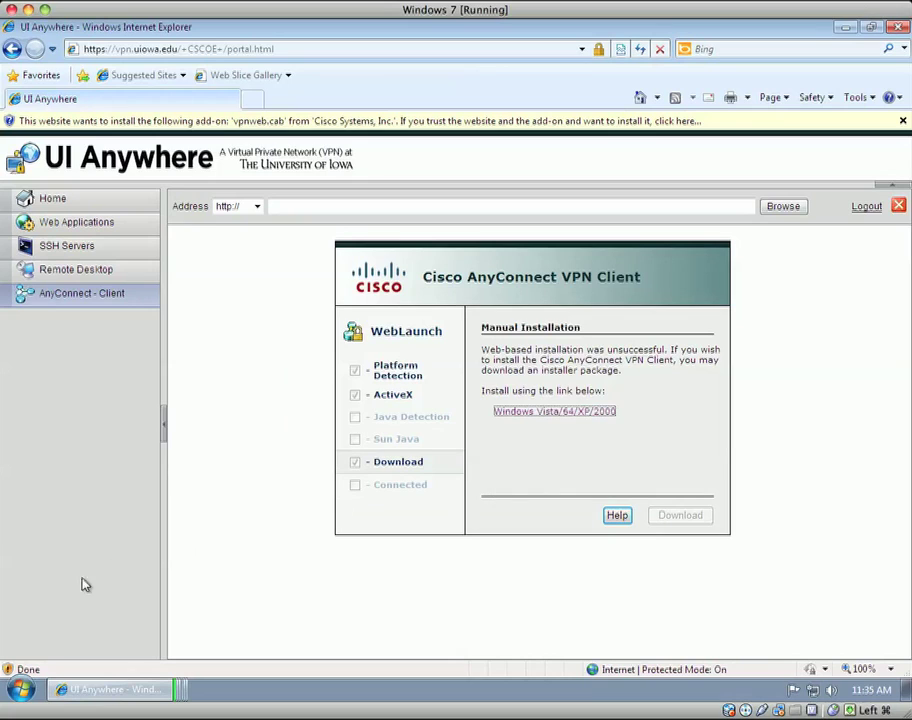
Launch the Cisco AnyConnect VPN Client and connect to vpn.uiowa.edu with the PublicAddress group, entering the account password.
click(28, 690)
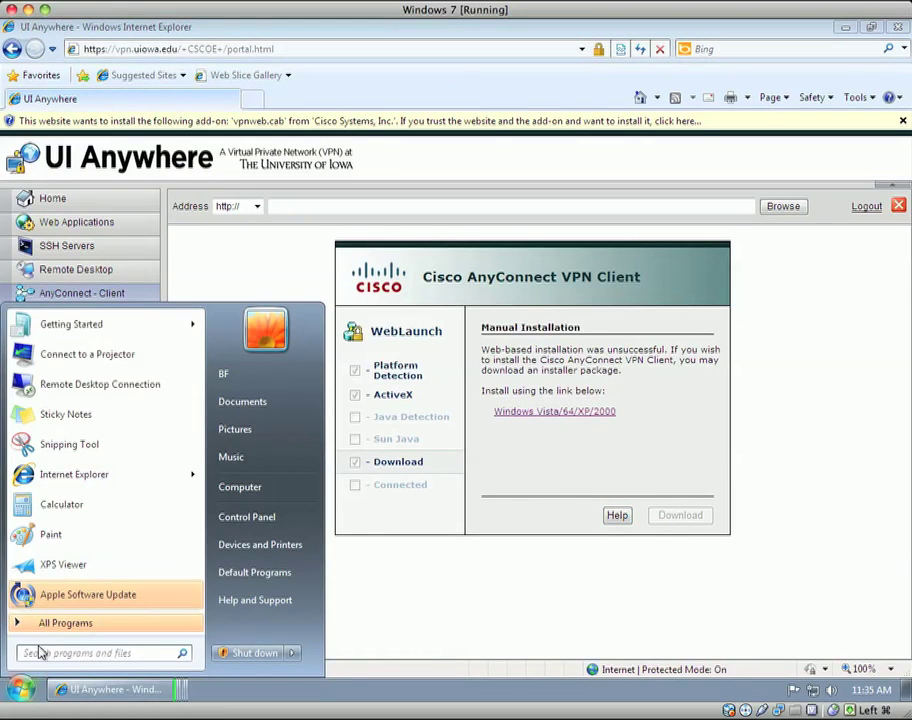
click(42, 628)
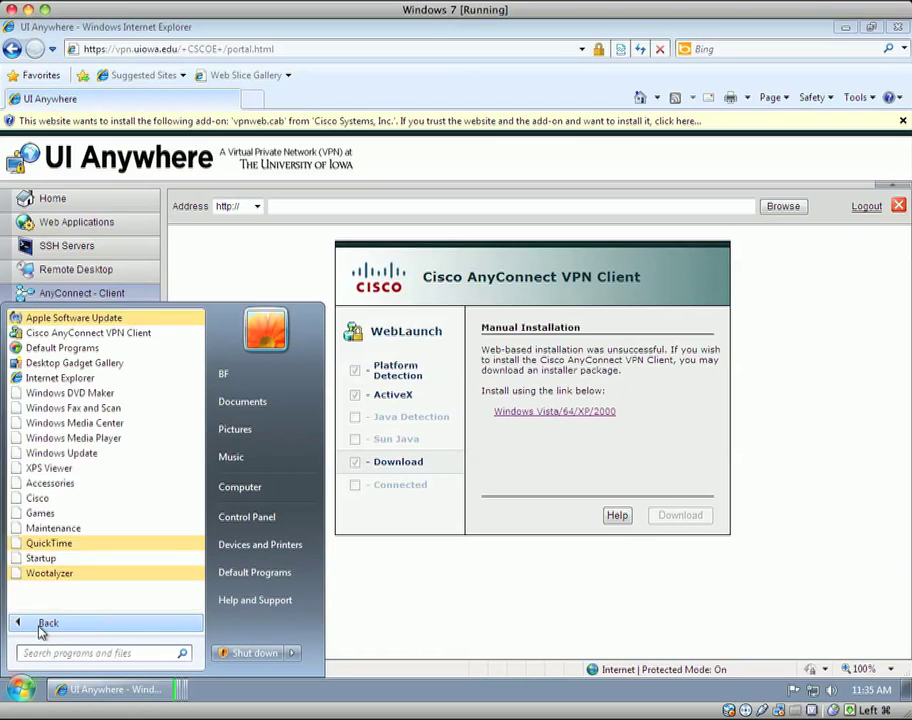
click(105, 334)
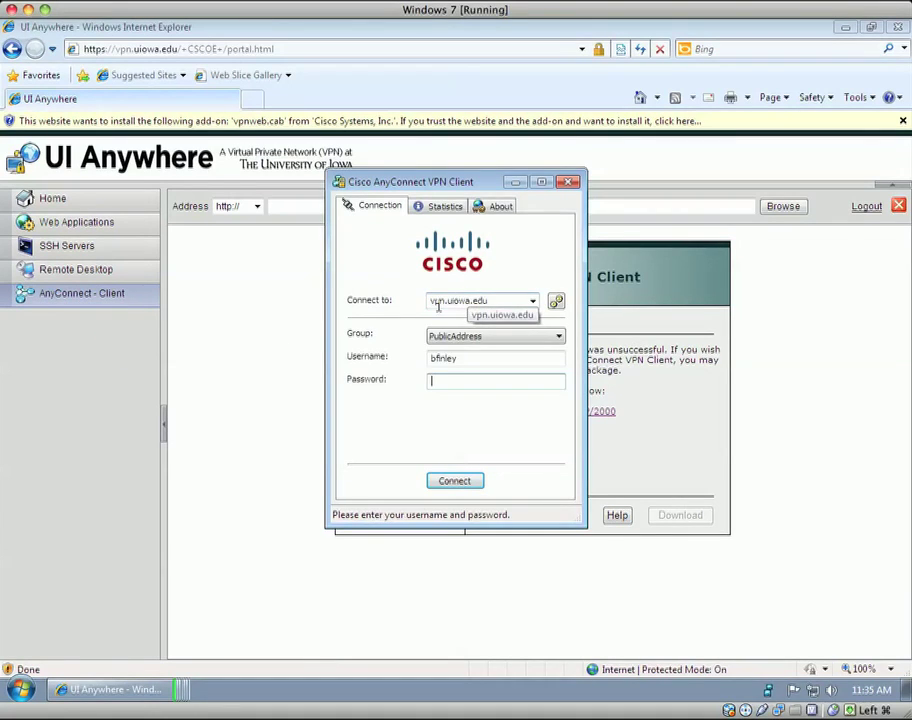
double_click(490, 303)
click(502, 303)
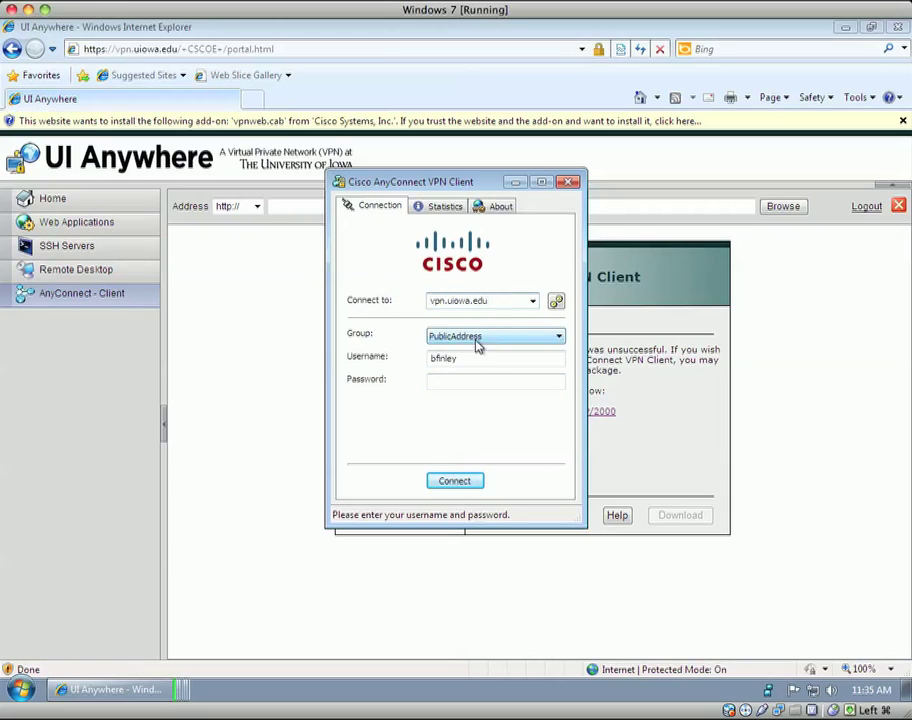
click(479, 339)
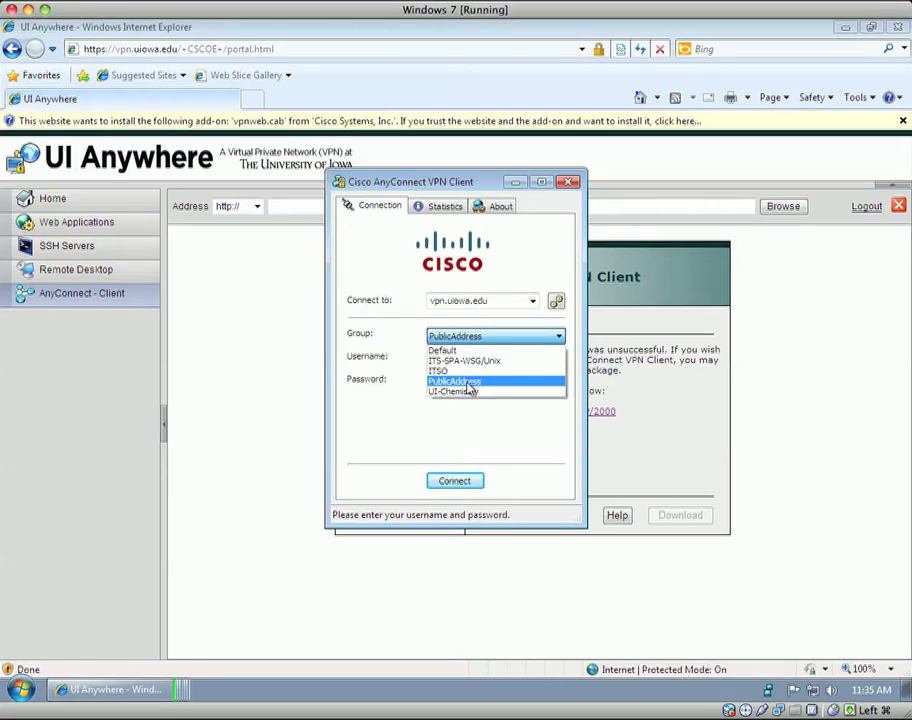
click(467, 382)
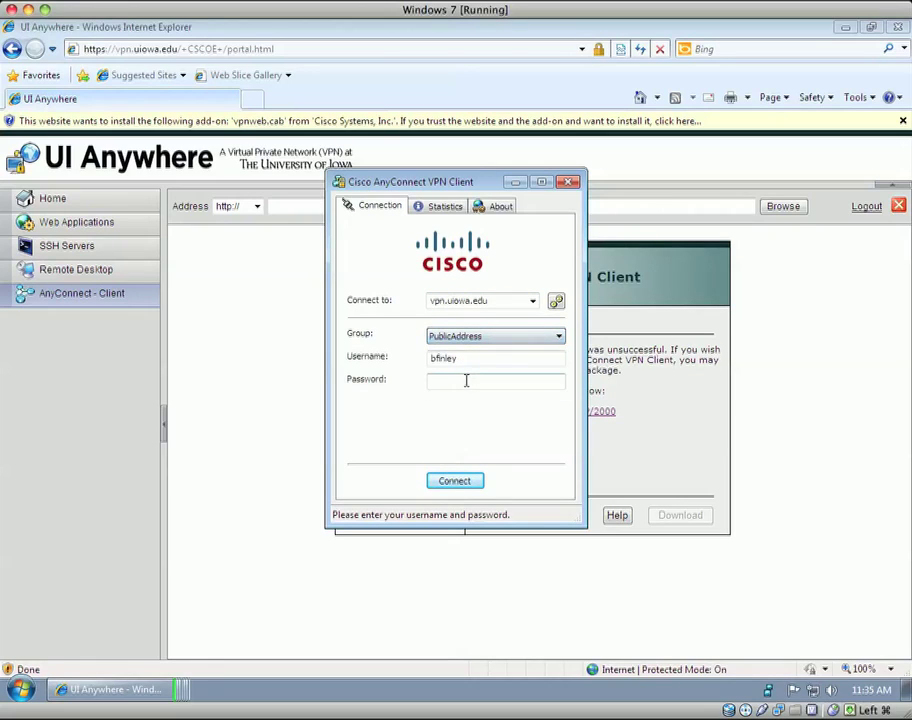
text(*************)
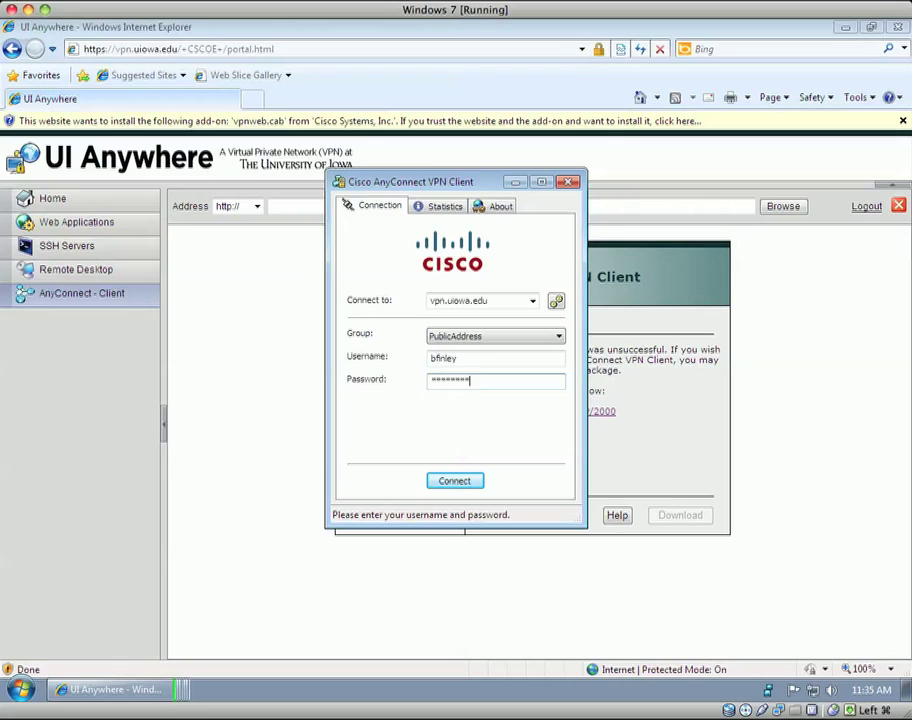
key(Return)
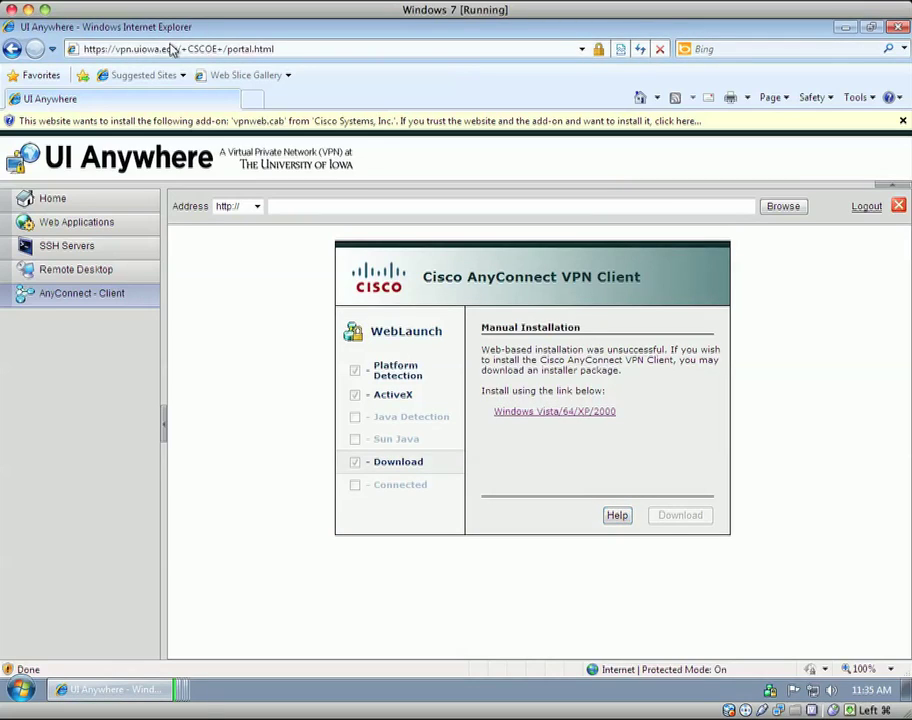
Go to finalcut.icts.uiowa.edu/FinalCutServer in the browser and download the Final Cut Server client.
click(172, 49)
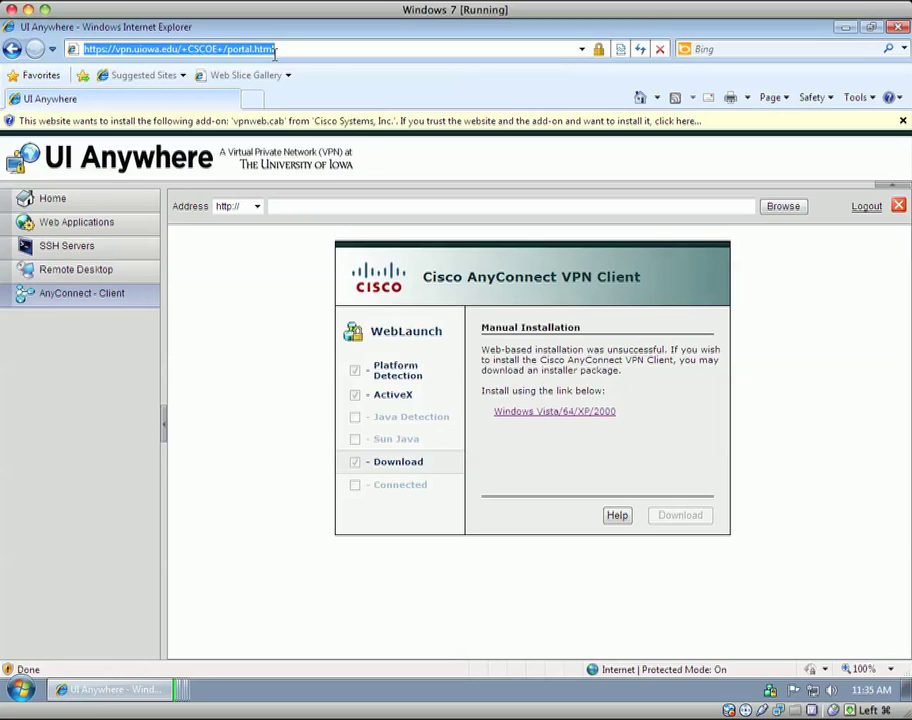
text(finalcut.)
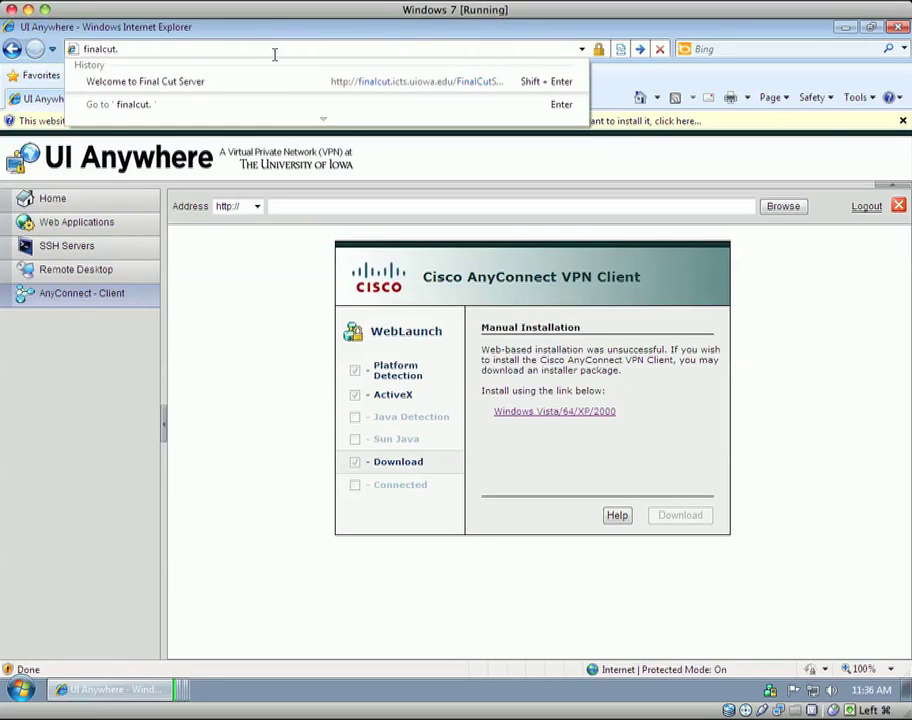
text(icts.uiowa.edu/)
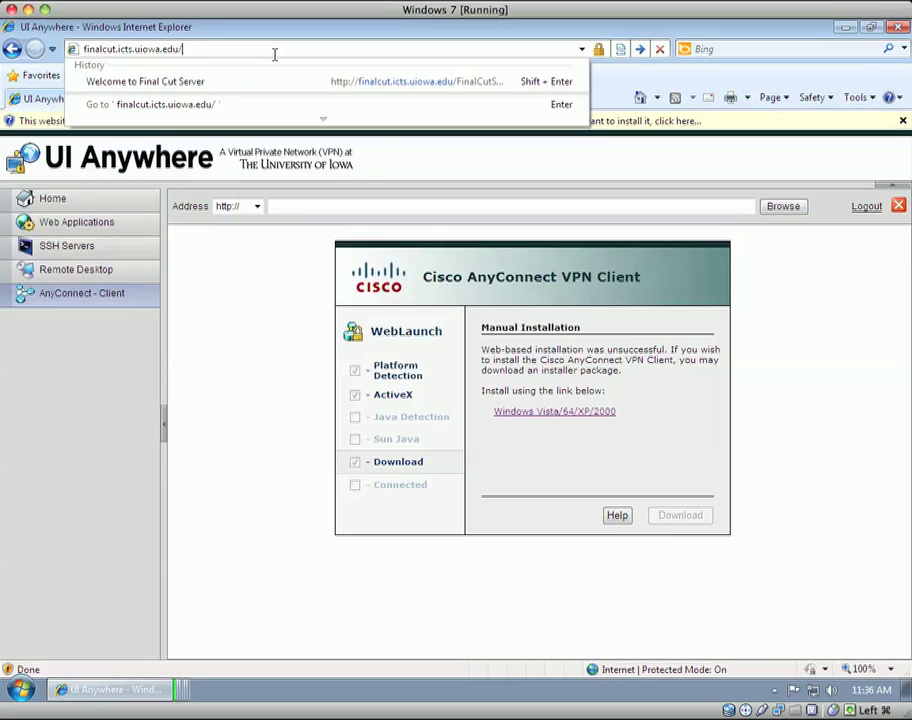
text(FinalCutServer)
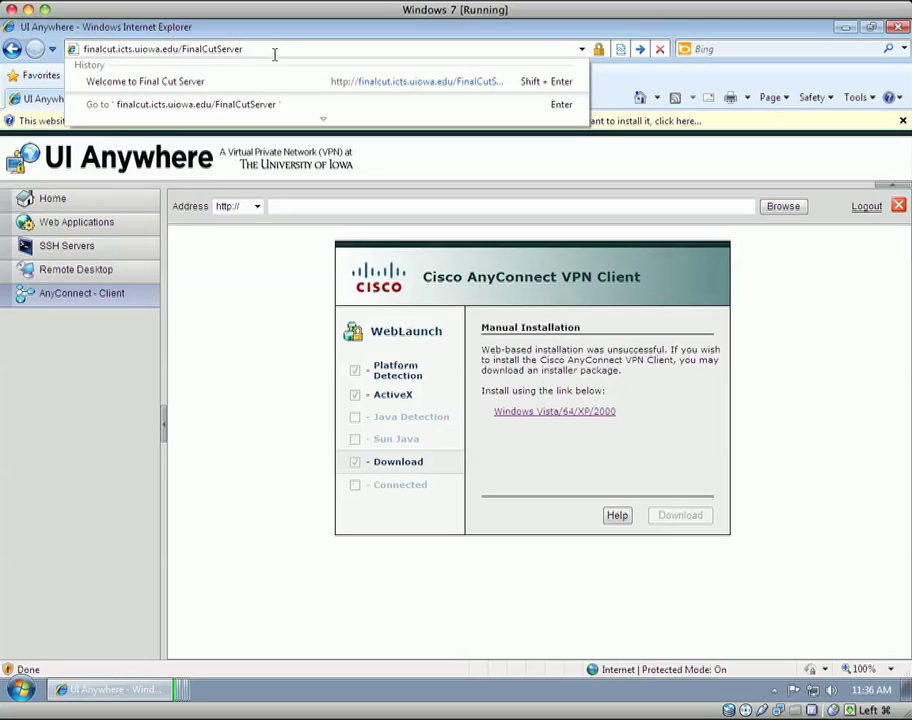
key(Return)
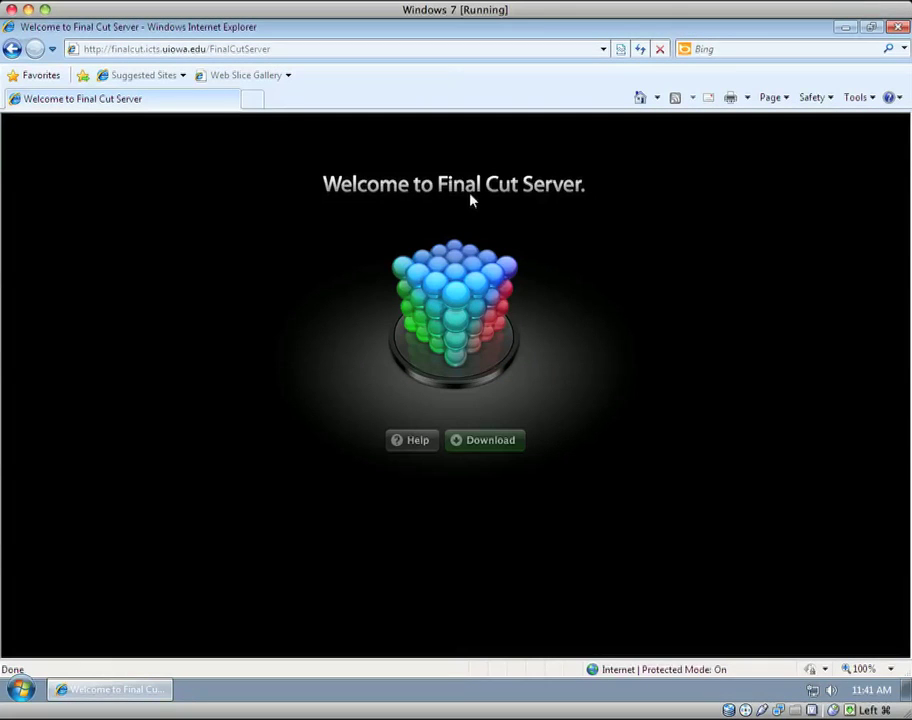
click(519, 450)
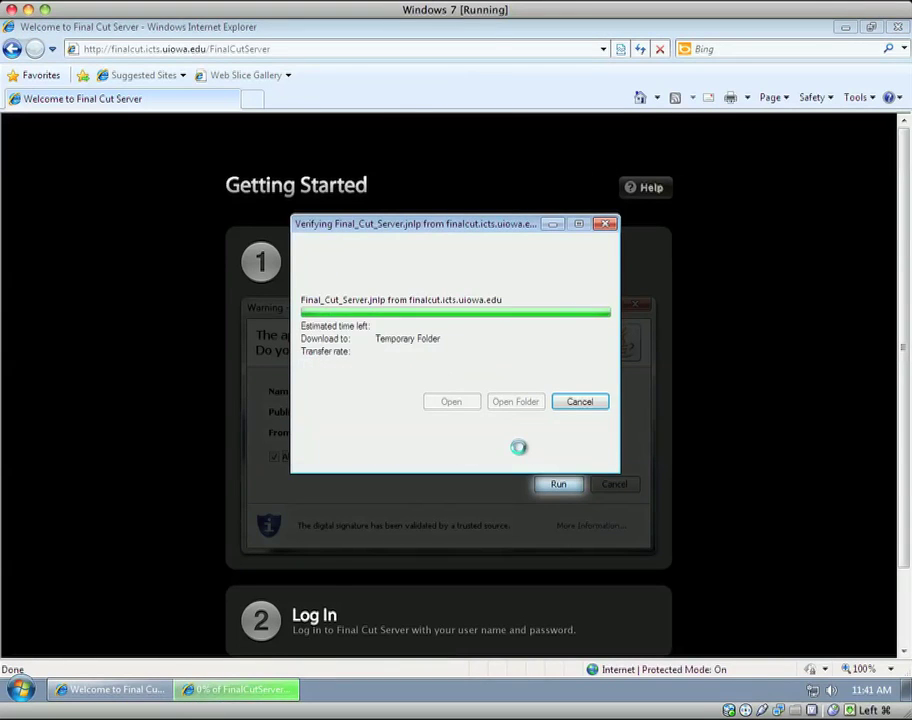